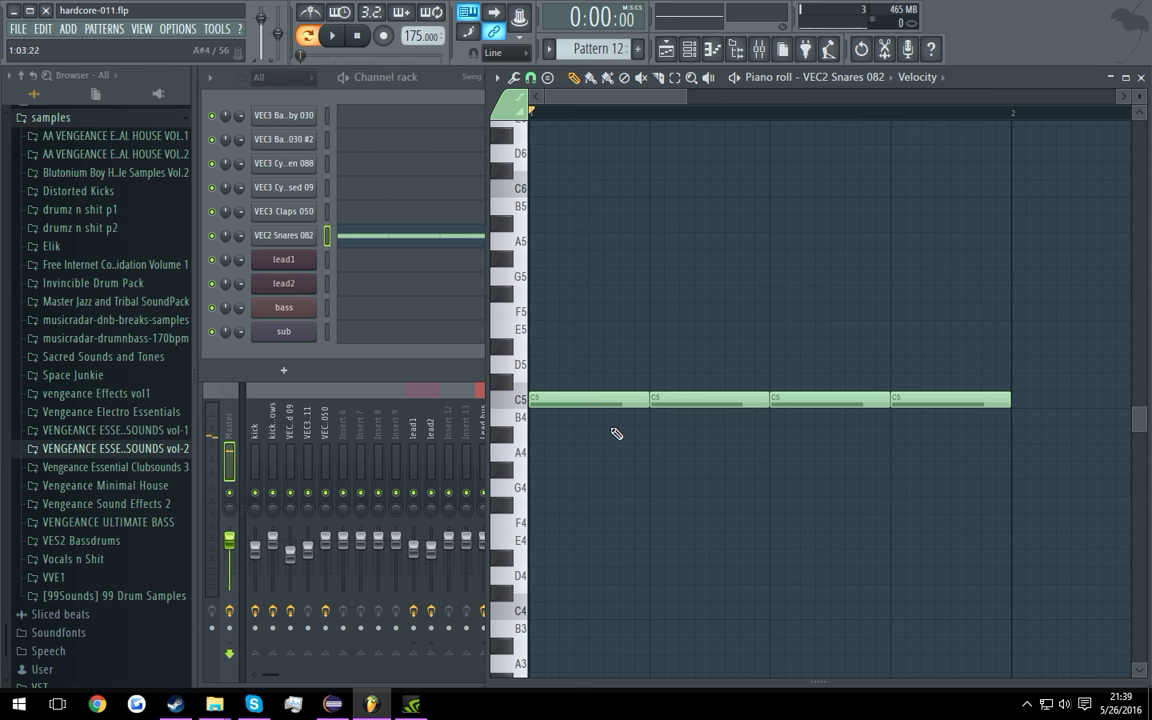
Step: Add a one-beat C5 snare note at the start of bar 2 and shorten bar 1's last note to half a beat
left_click(1016, 407)
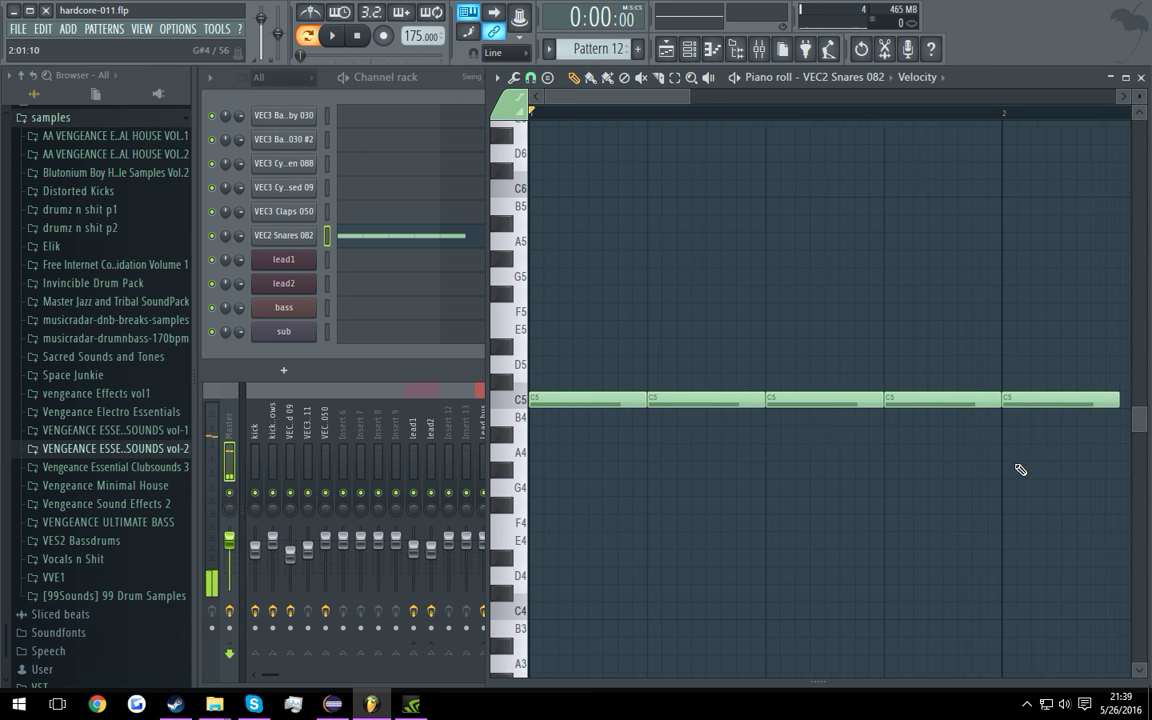
scroll(1016, 463, "down", 3)
key("space")
mouse_move(937, 455)
left_mouse_down()
mouse_move(738, 447)
mouse_move(955, 445)
left_mouse_up()
key("space")
scroll(680, 446, "up", 3)
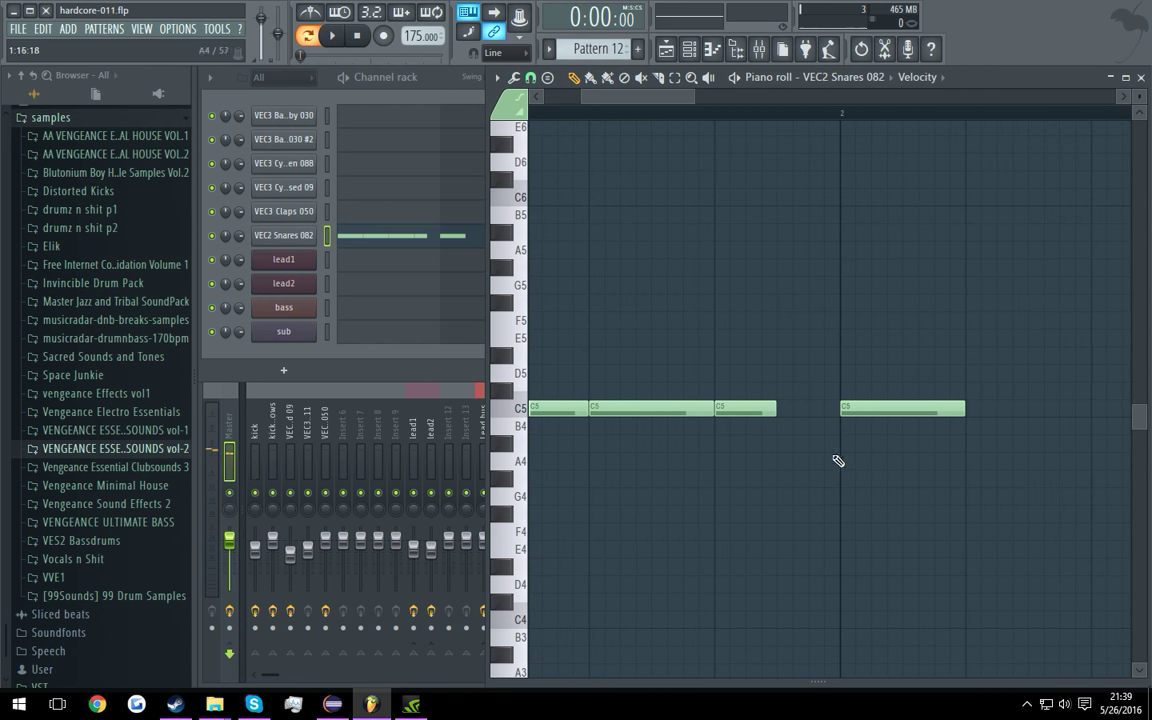
Step: Rework bar 1's last beat into a three-step C5 note followed by a one-step note, and play it back
left_click(784, 414)
key("space")
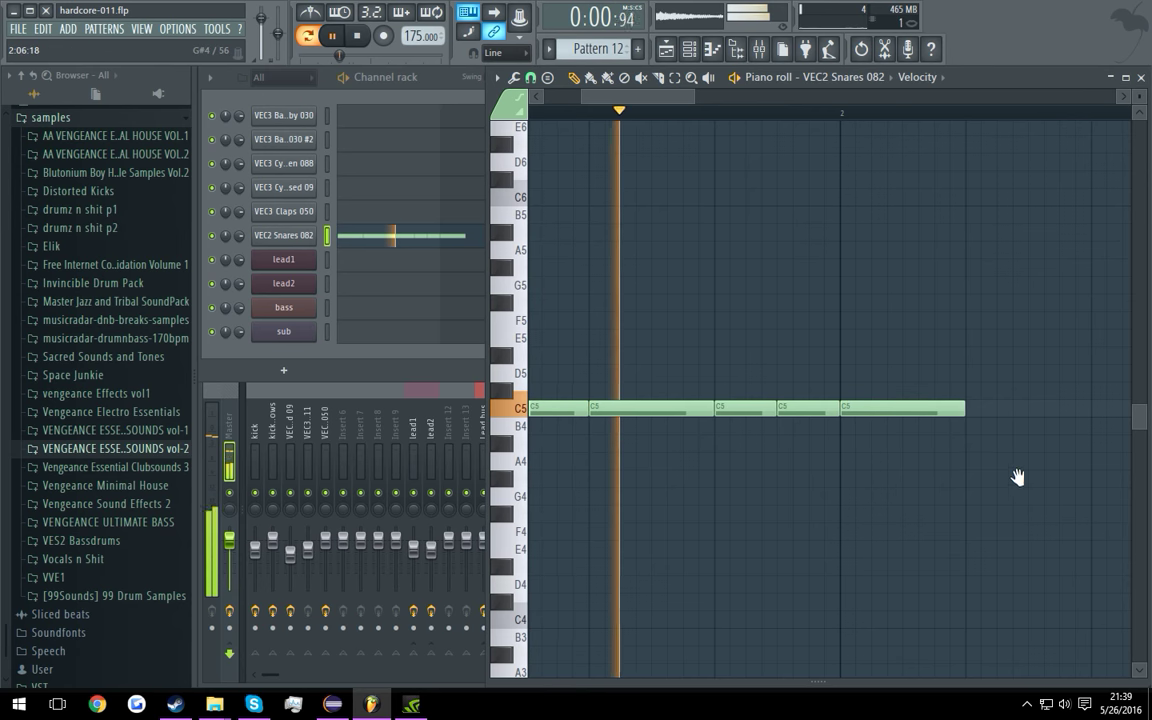
key("space")
left_click_drag(558, 418, 904, 402)
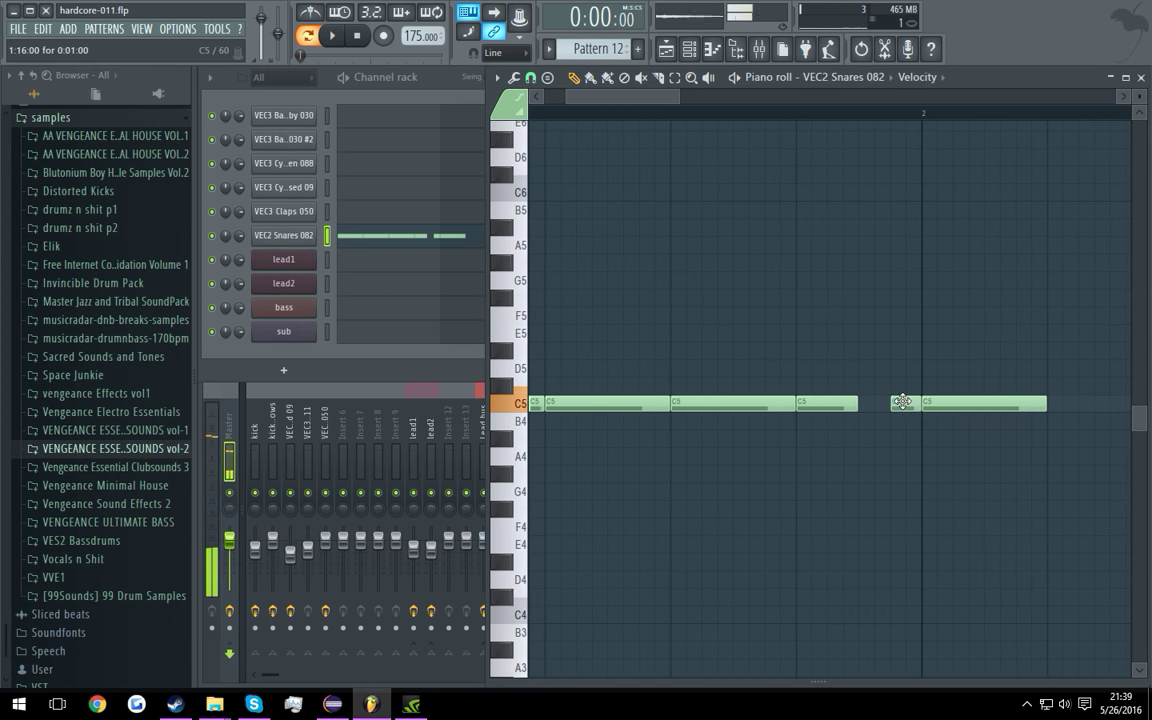
key("space")
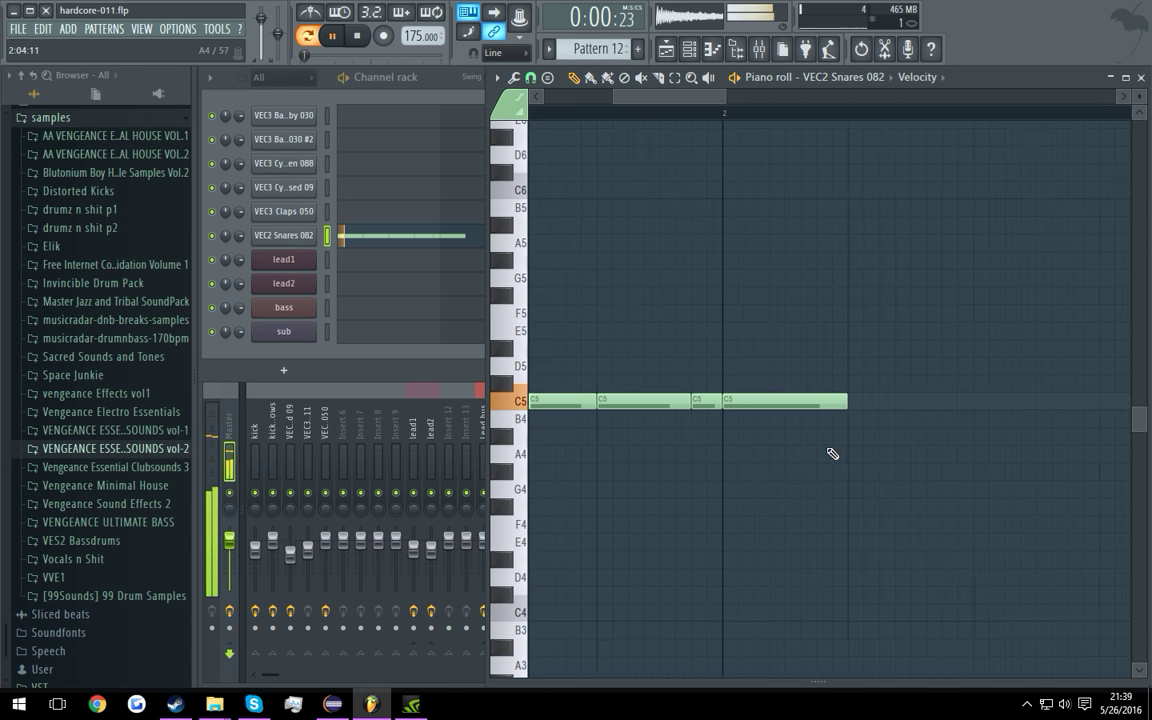
Step: Fill the remaining beats of bar 2 with one-beat C5 notes and play the pattern back
left_click(931, 404)
key("space")
left_click_drag(832, 458, 628, 458)
left_click(850, 400)
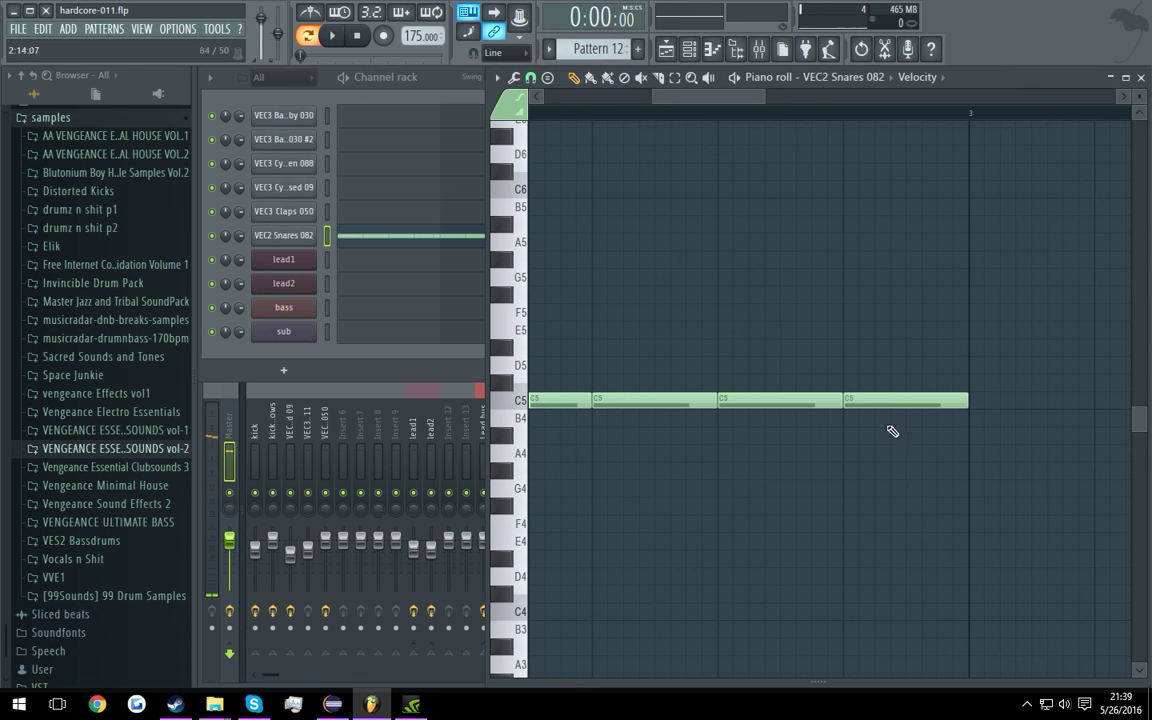
key("space")
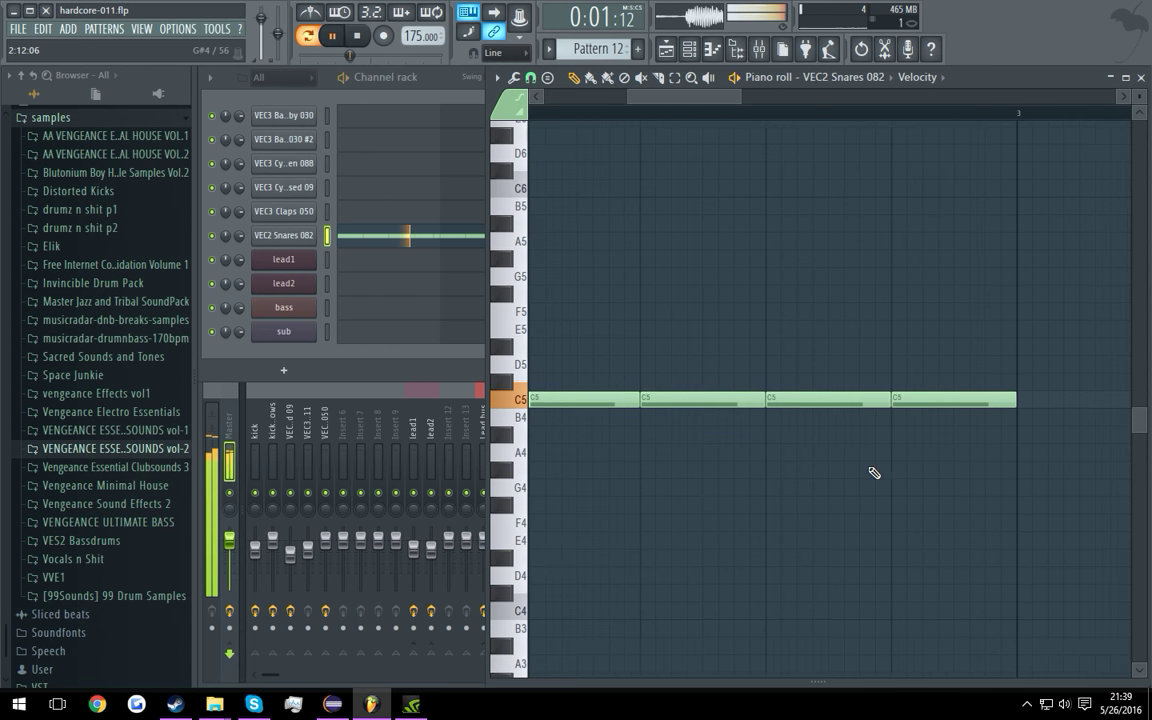
scroll(940, 475, "down", 3)
key("space")
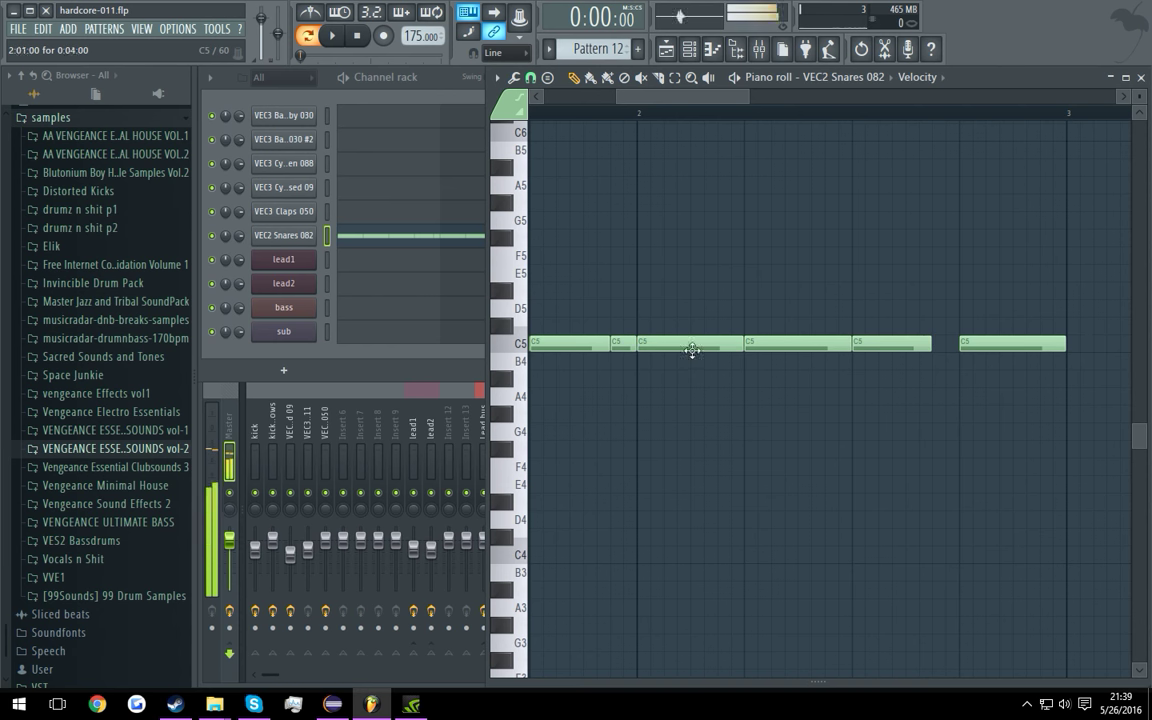
Step: Split bar 2's third beat into a three-step and a one-step note, its fourth into two half-beat notes, and play the pattern
left_click(945, 342)
left_click_drag(937, 404, 761, 419)
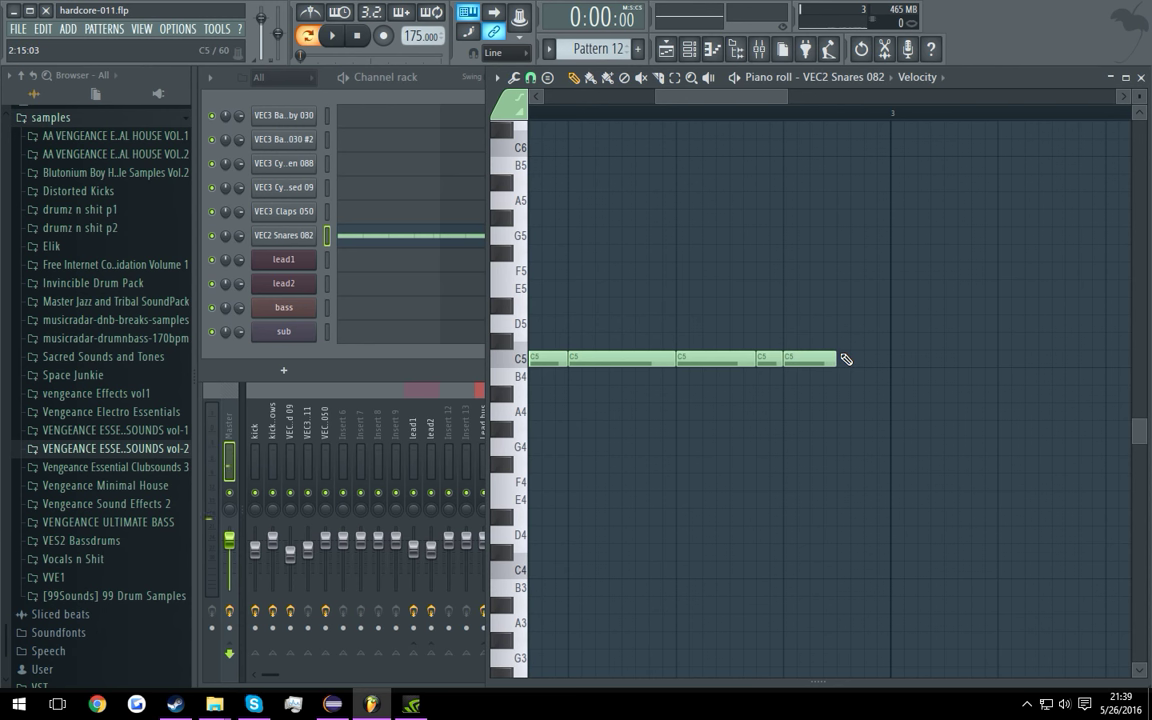
left_click(846, 359)
key("space")
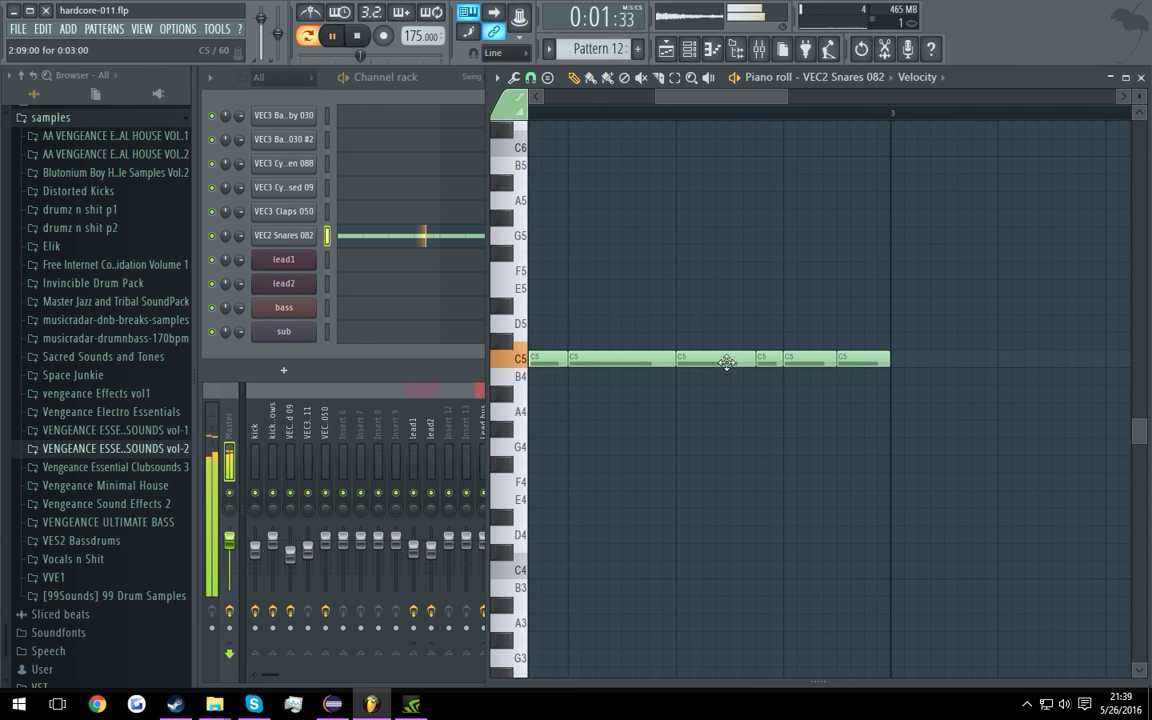
key("space")
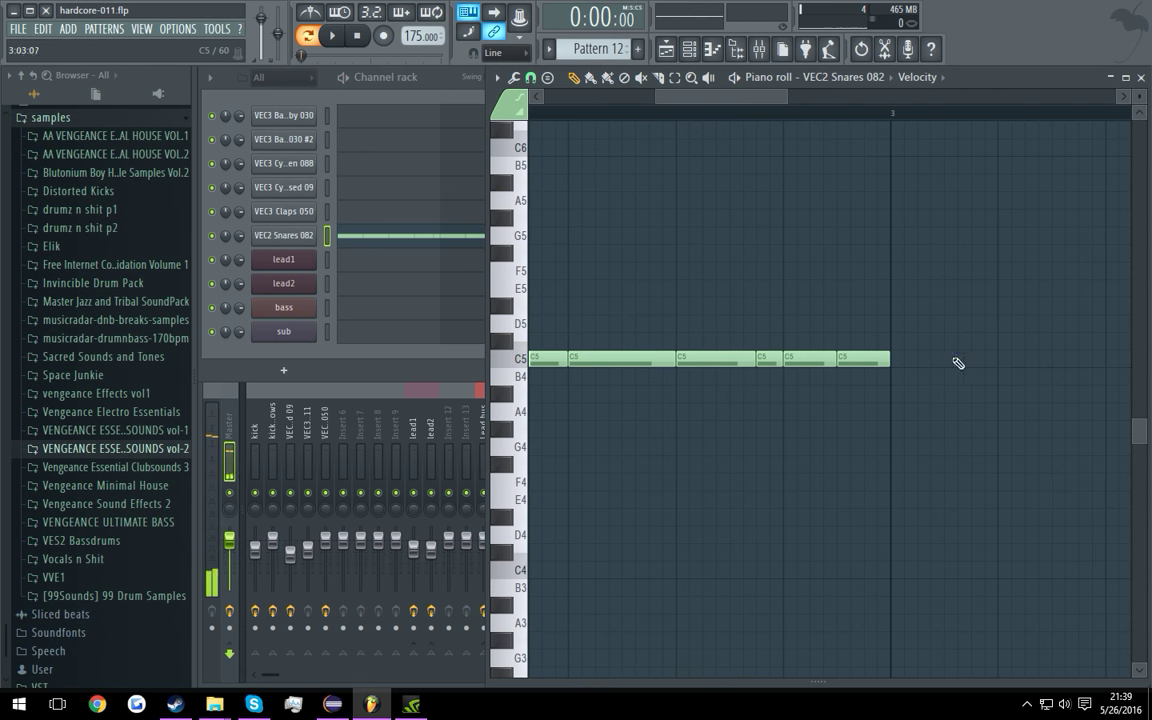
Step: Fill bar 3 with eight consecutive half-beat C5 notes
left_click(899, 360)
left_click_drag(1018, 373, 911, 376)
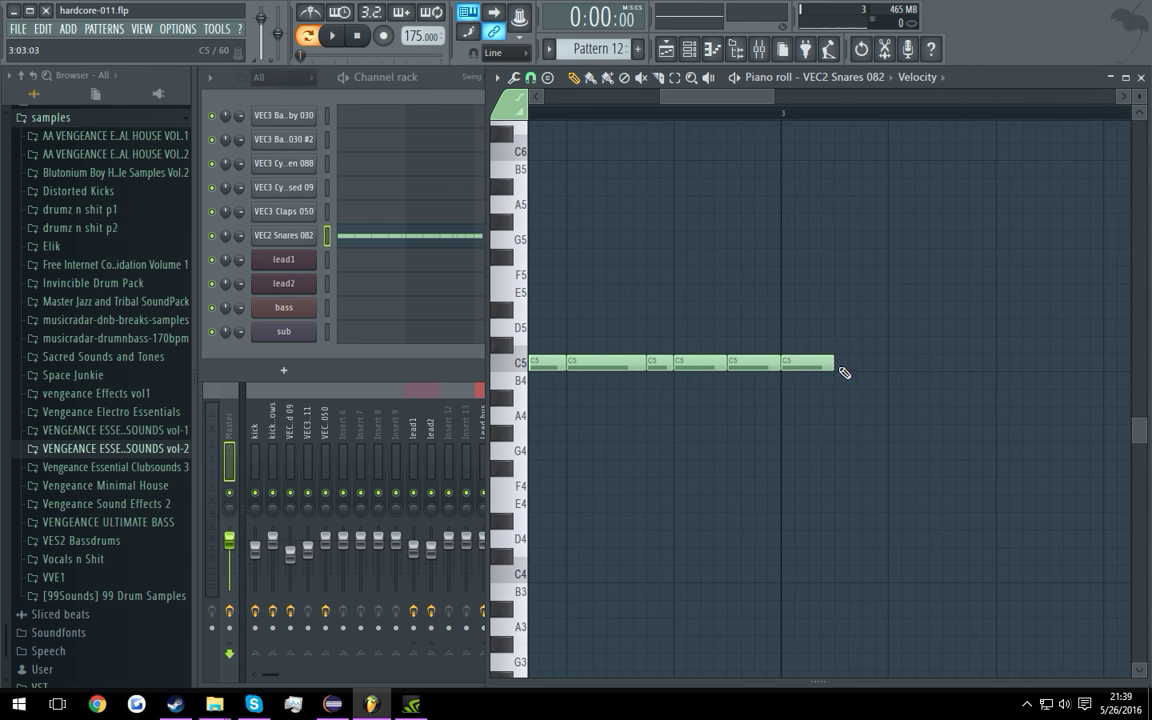
left_click(897, 365)
left_click(1001, 367)
left_click_drag(1098, 420, 931, 427)
left_click(943, 372)
Step: Lower the velocity of every second note in bar 3, play the pattern back and clear the selection
left_click_drag(1068, 445, 688, 369)
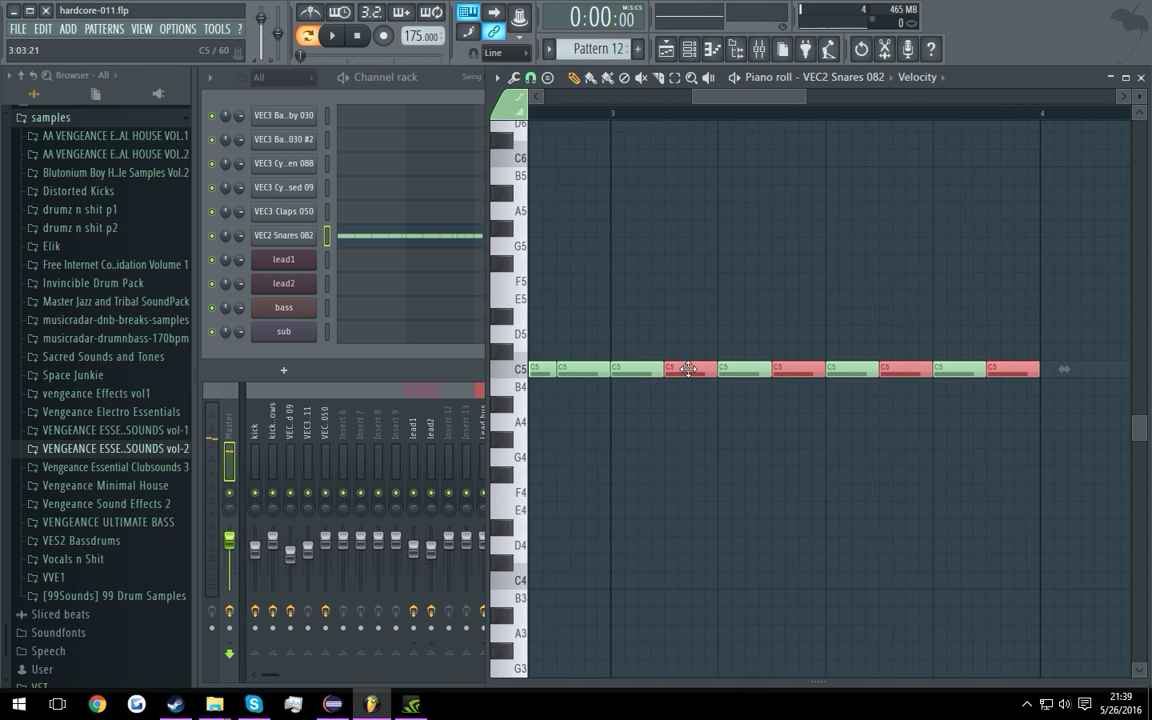
left_click_drag(636, 678, 676, 494)
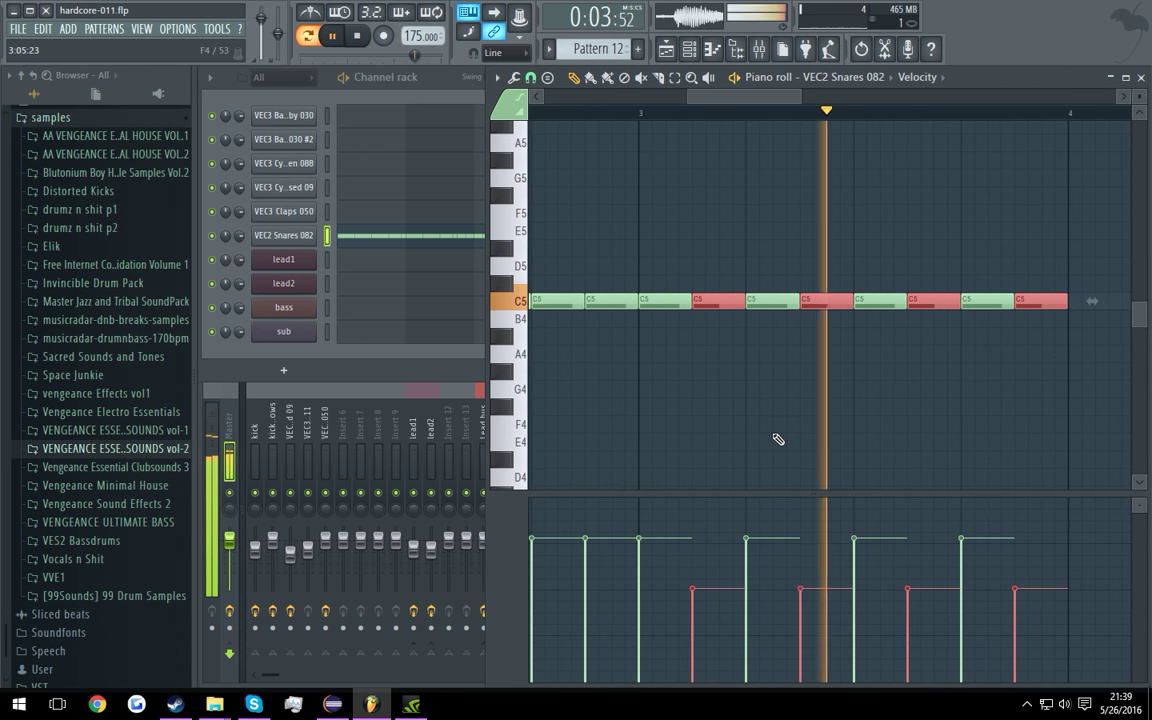
key("space")
left_click(933, 451)
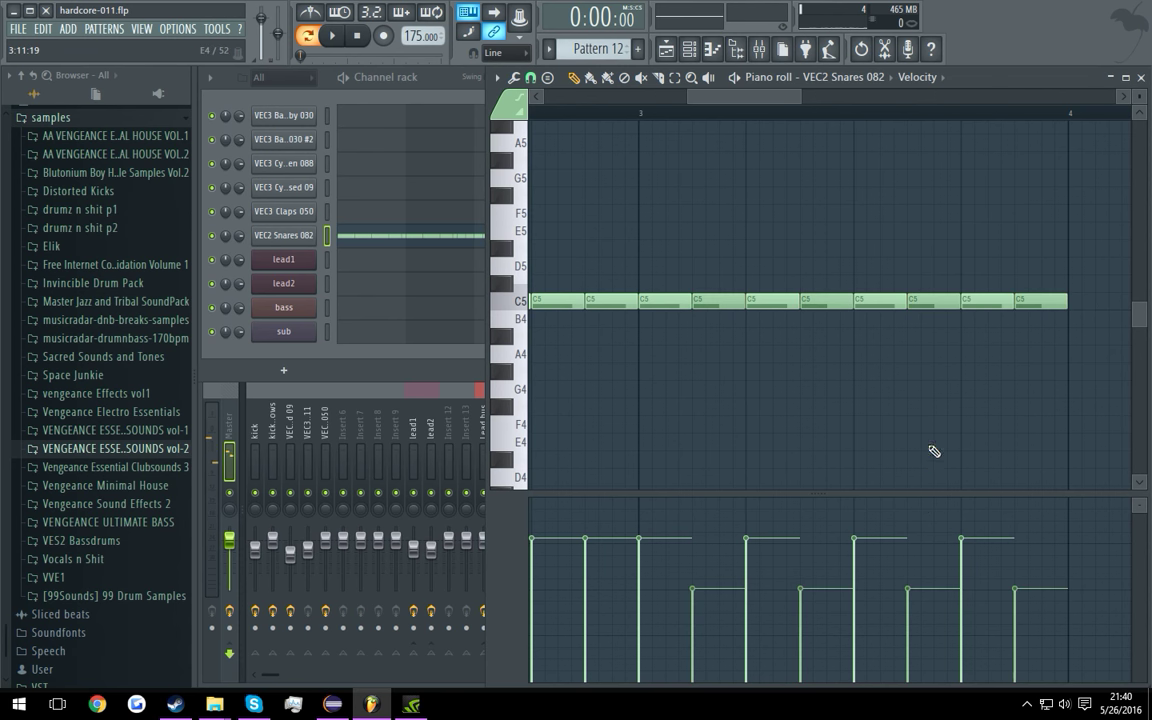
Step: Duplicate bar 3's eight notes into bar 4 and shorten the copies to one step each
left_click_drag(1067, 360, 626, 272)
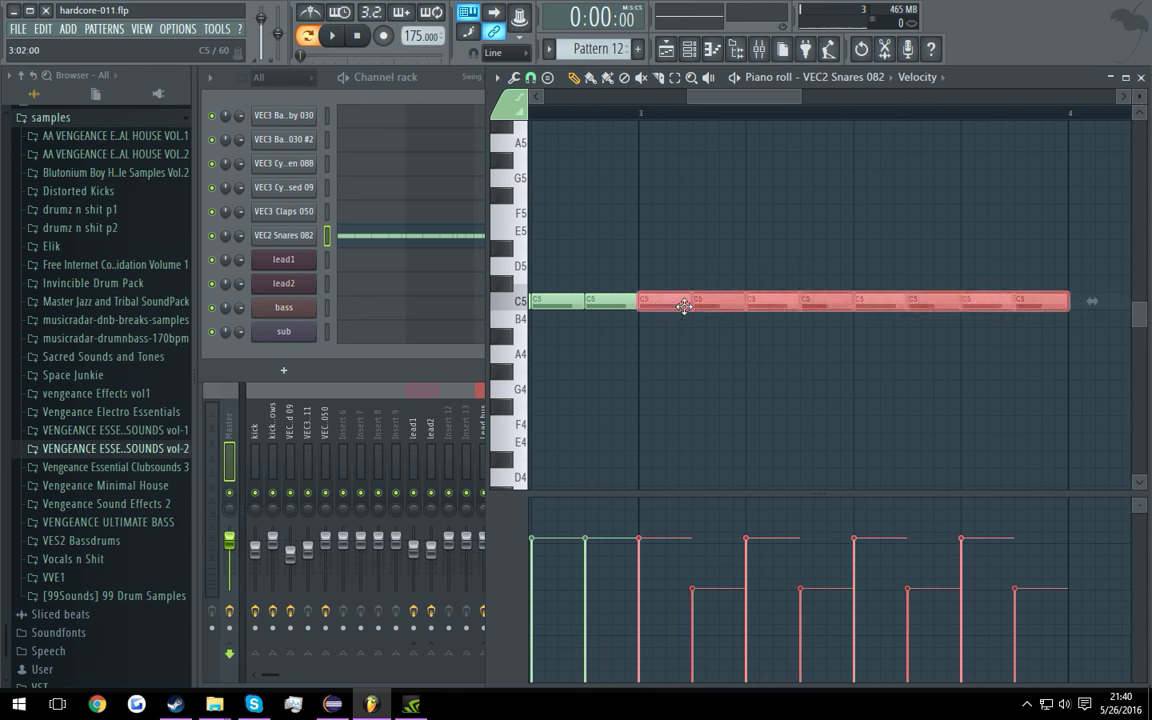
key("ctrl+b")
left_click_drag(1086, 348, 744, 345)
left_click_drag(957, 336, 851, 334)
left_click_drag(1047, 295, 1021, 296)
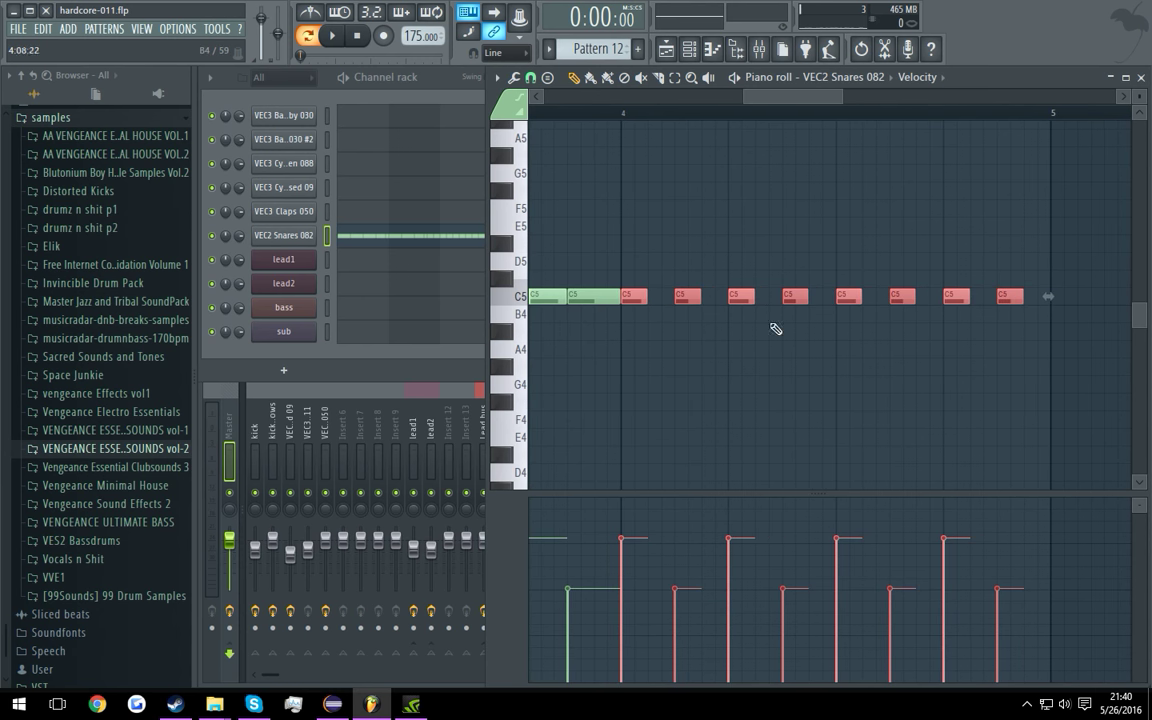
Step: Close the gaps between bar 4's one-step notes so they run consecutively, collapse the velocity lane and play the pattern
left_click_drag(686, 292, 795, 296)
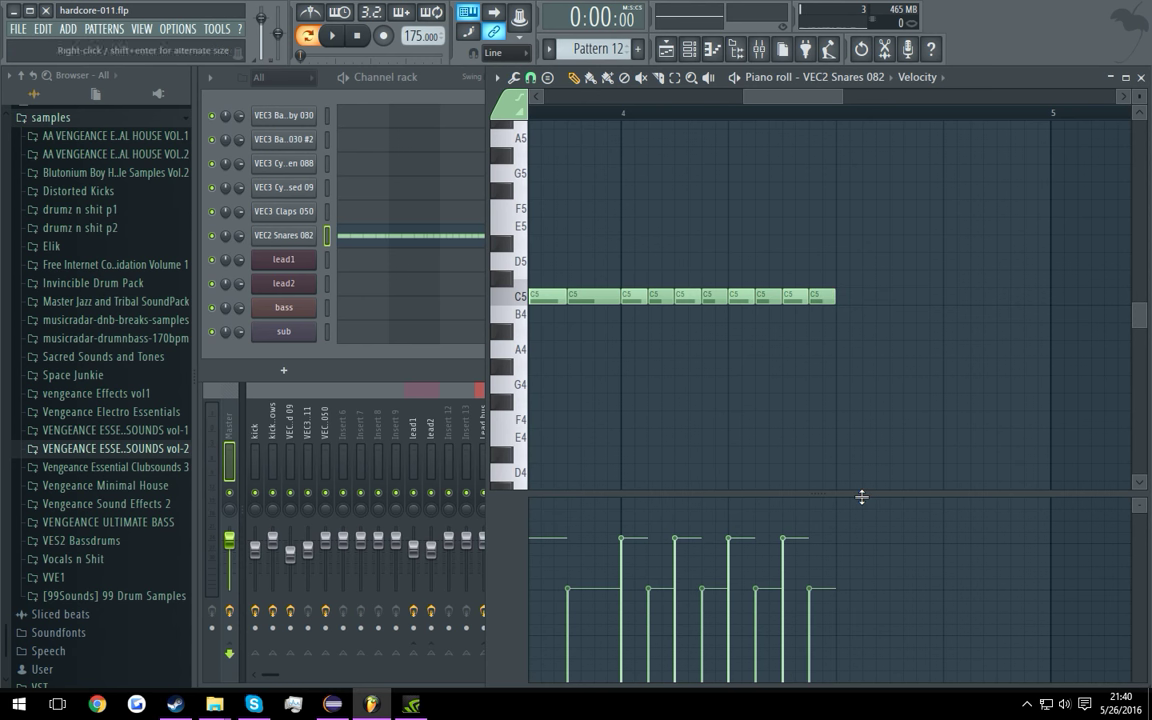
key("space")
left_click_drag(861, 497, 866, 663)
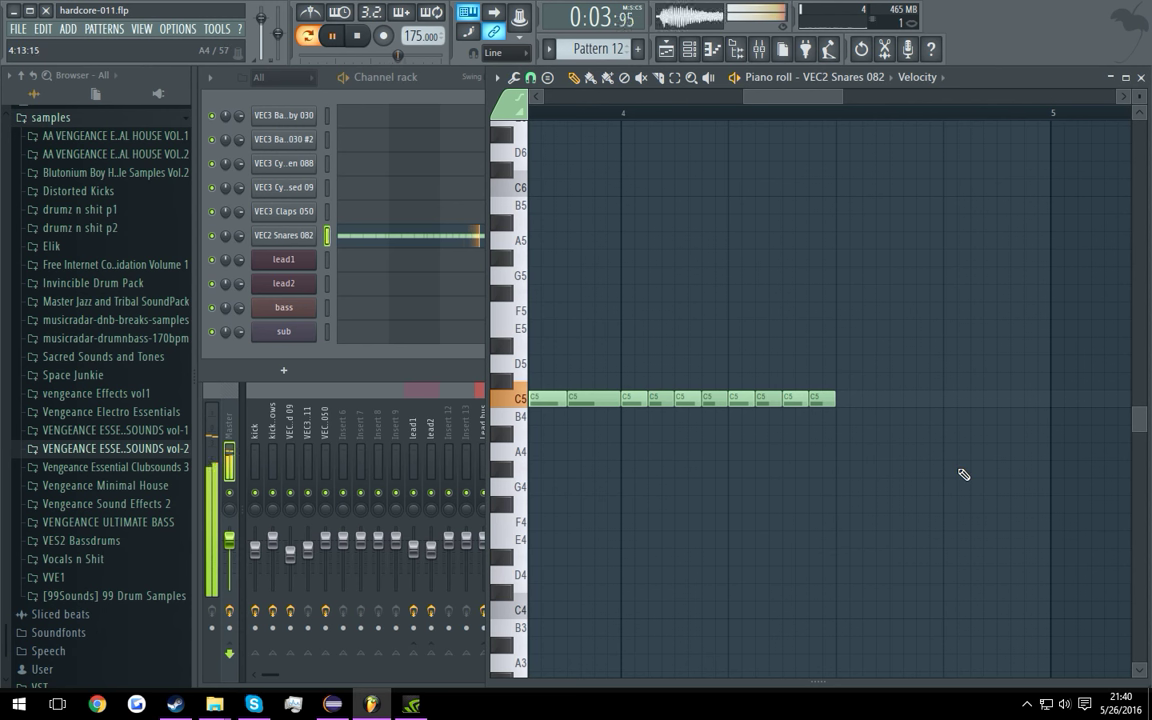
key("space")
Step: Duplicate the last four one-step notes in bar 4 right after themselves, and draw a one-beat C5 note on the final beat
left_click_drag(733, 390, 856, 442)
key("ctrl+b")
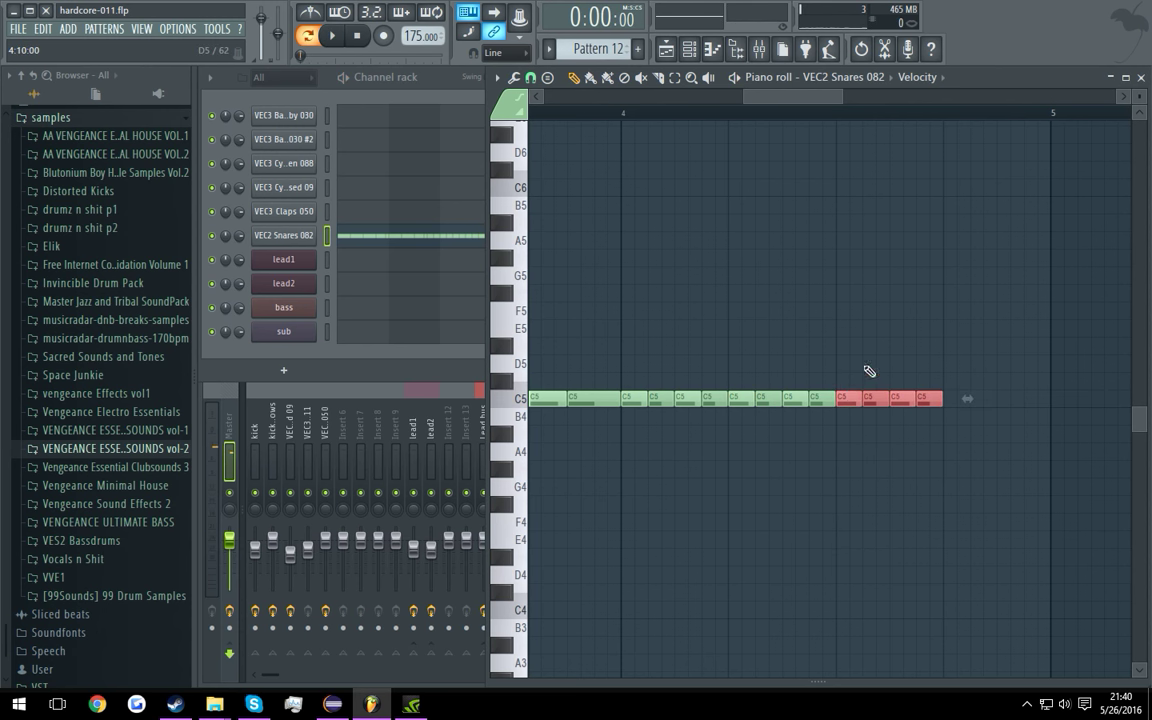
left_click_drag(948, 399, 1055, 399)
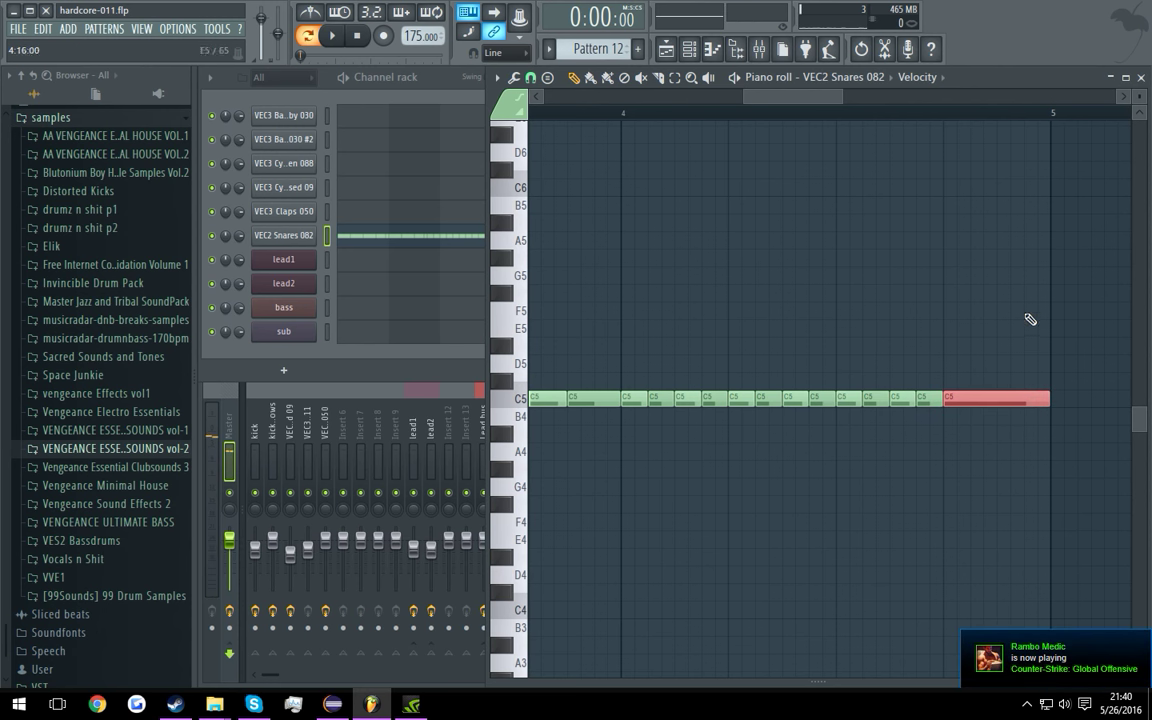
Step: Chop the selected one-beat note at the end of bar 4 using the chopper's Default pattern
left_click(497, 77)
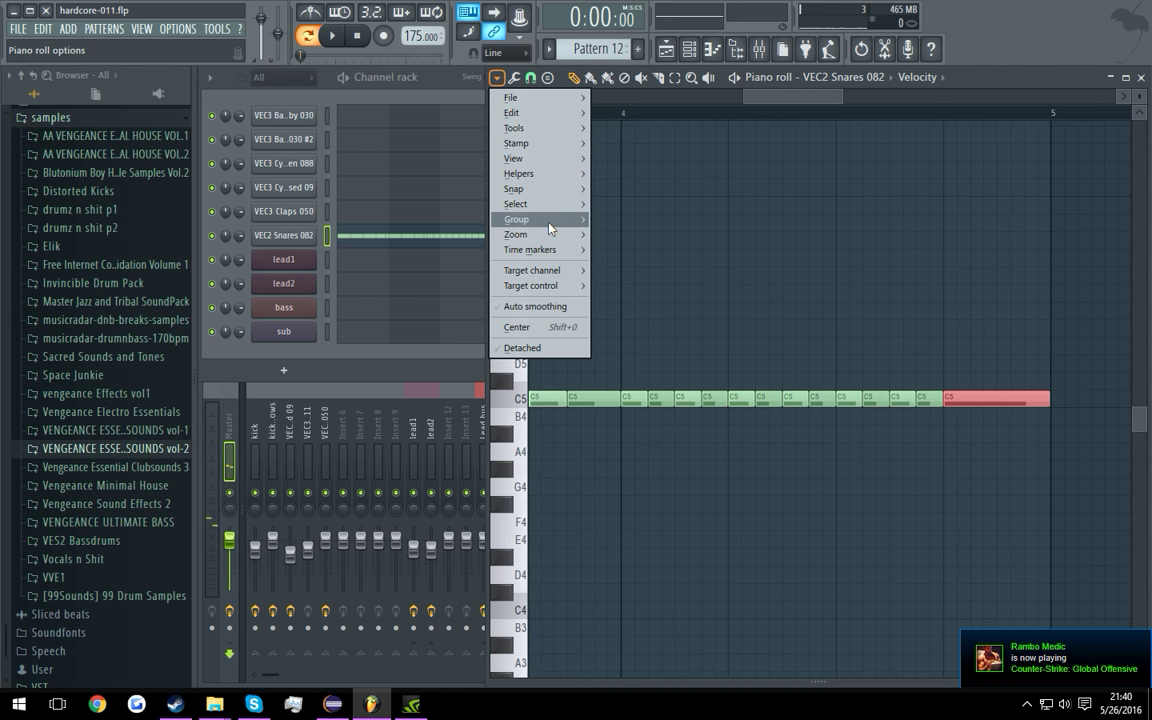
mouse_move(530, 128)
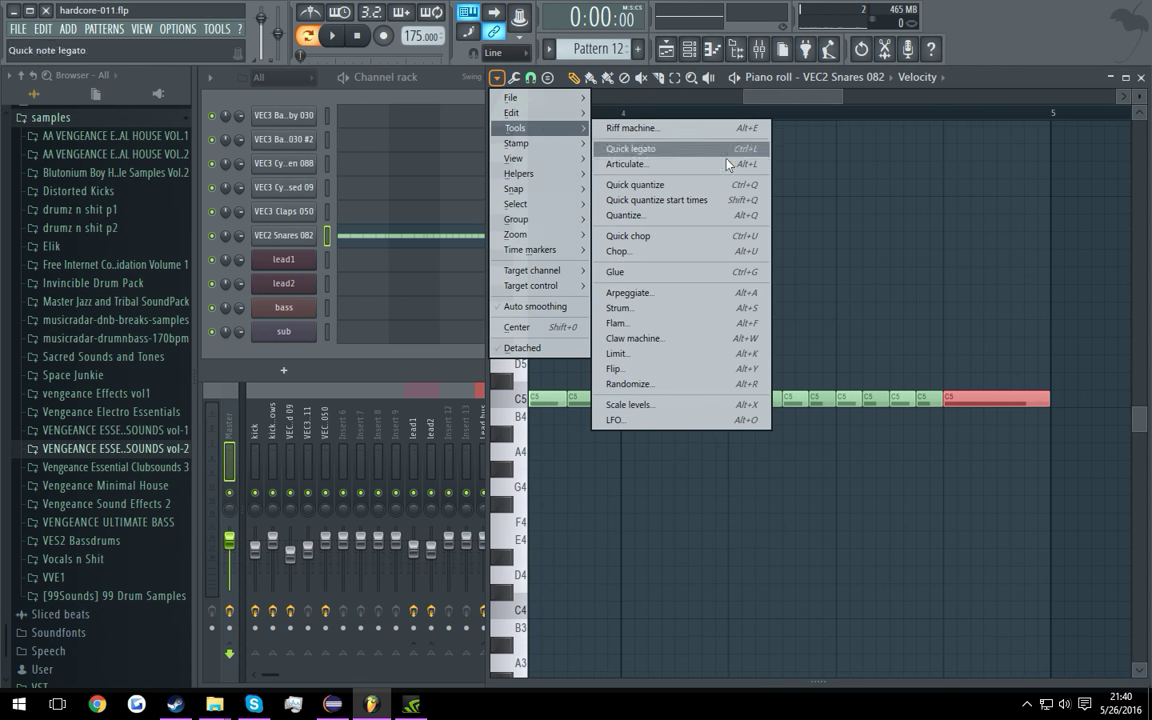
left_click(655, 256)
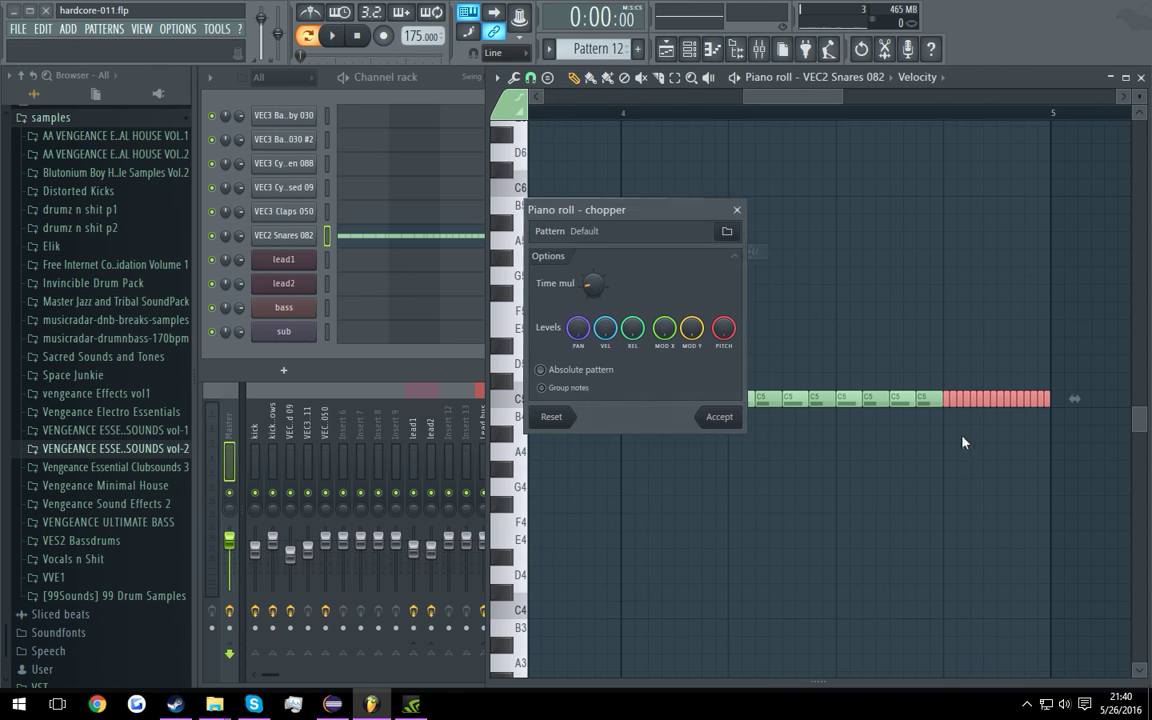
left_click(710, 421)
Step: Draw a rising velocity ramp across the chopped notes, play the pattern and collapse the velocity lane again
left_click_drag(980, 678, 987, 462)
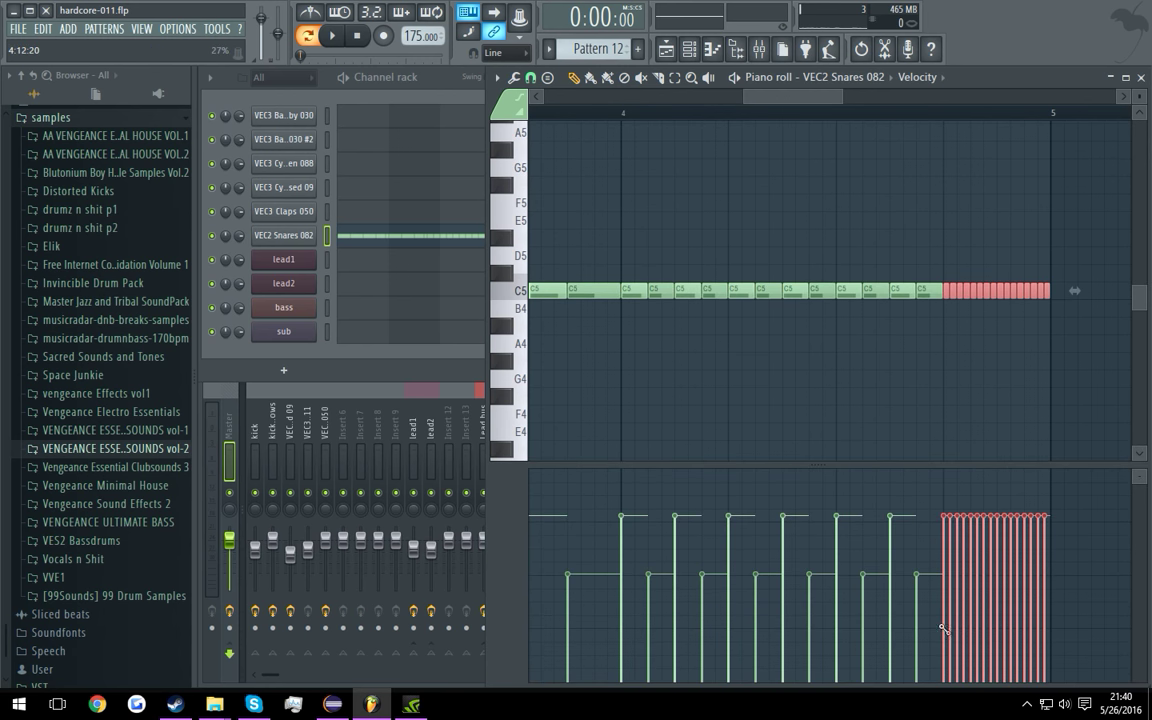
left_click_drag(942, 628, 1056, 544)
key("space")
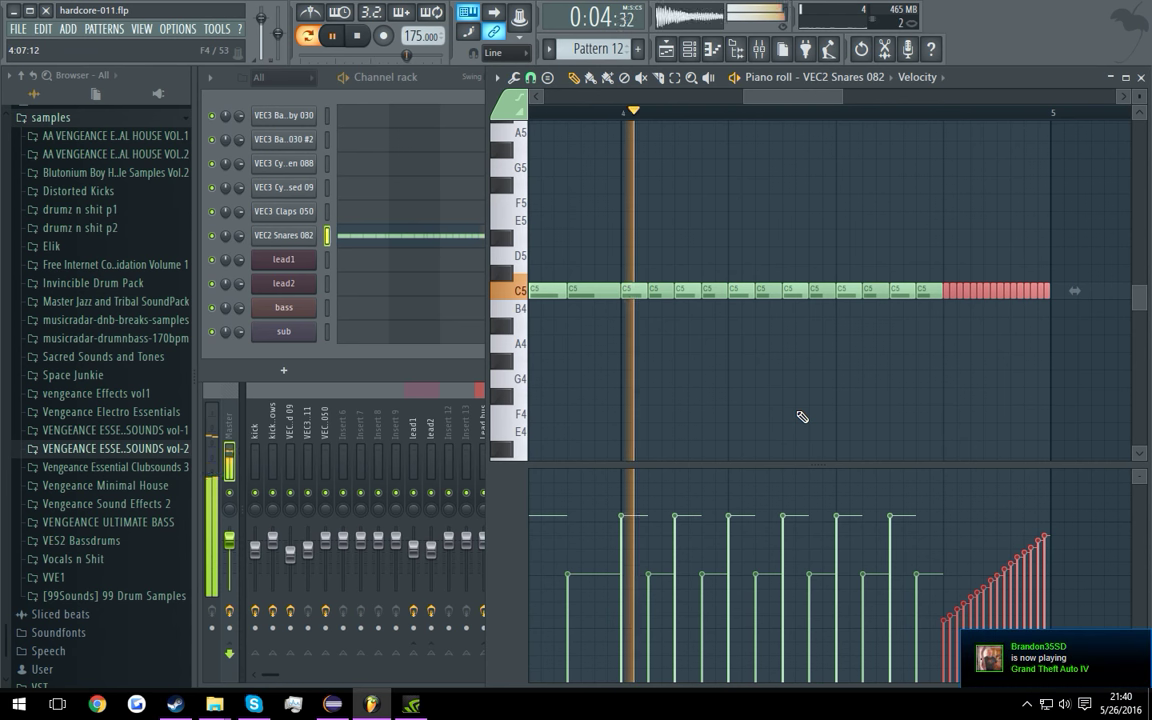
key("space")
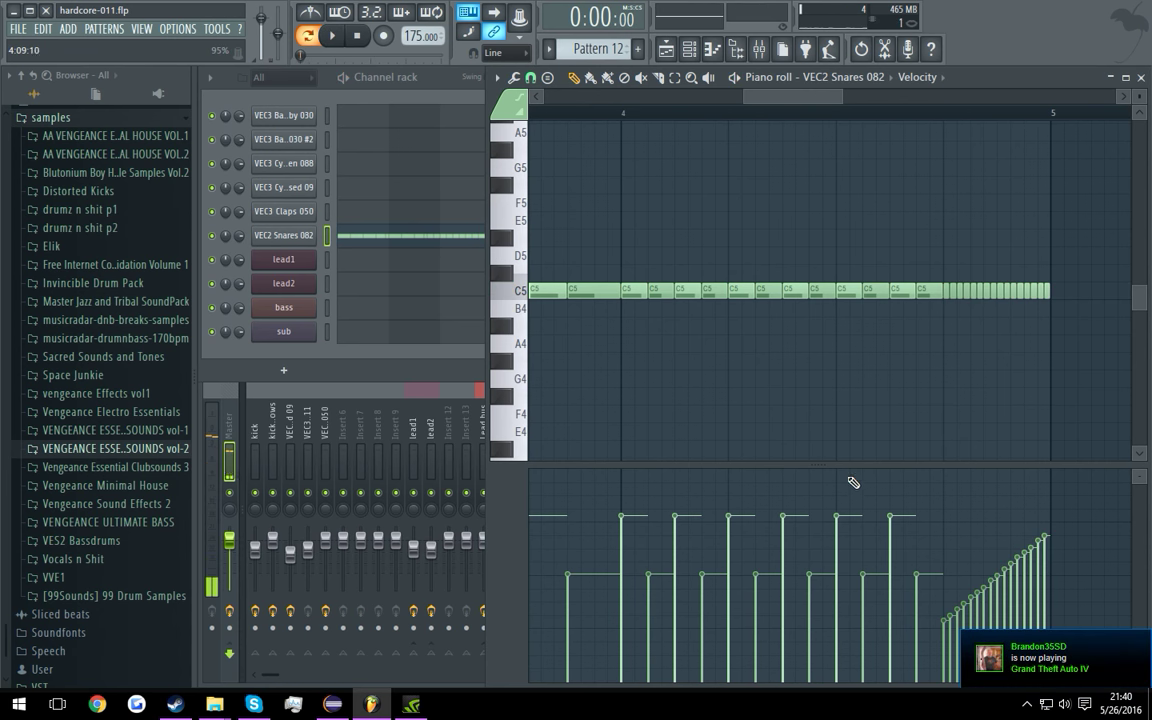
left_click_drag(857, 477, 857, 676)
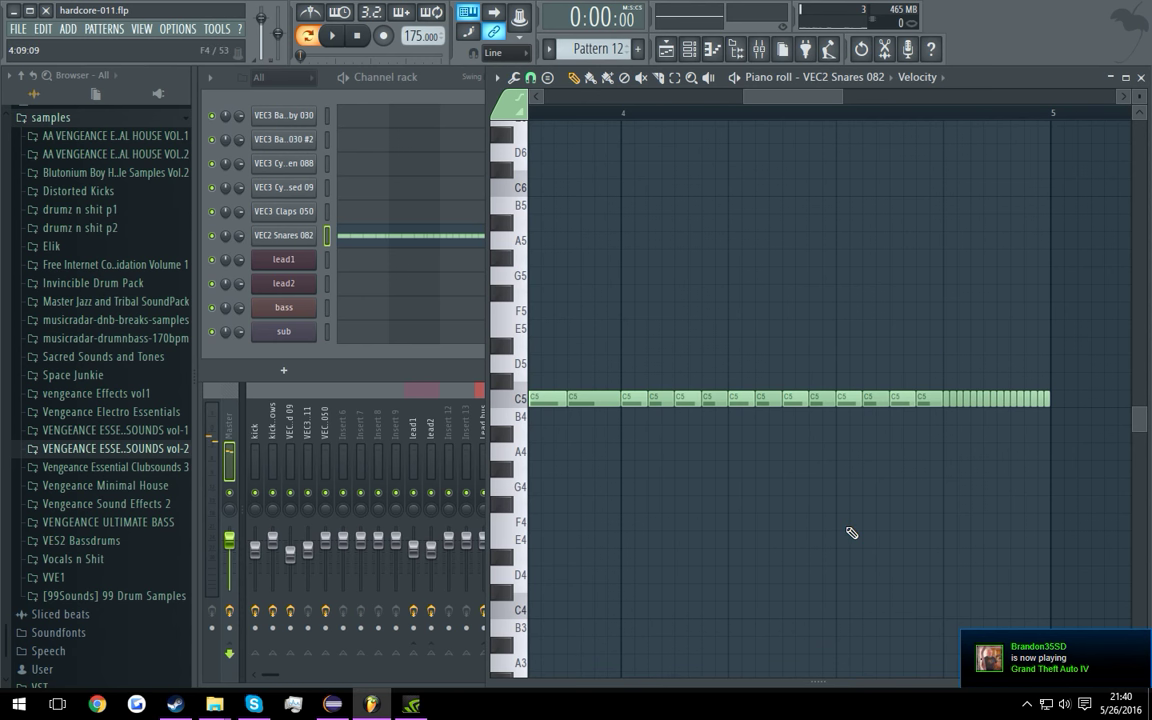
Step: Close the piano roll and rename Pattern 12 as "snare build 1"
left_click(1141, 77)
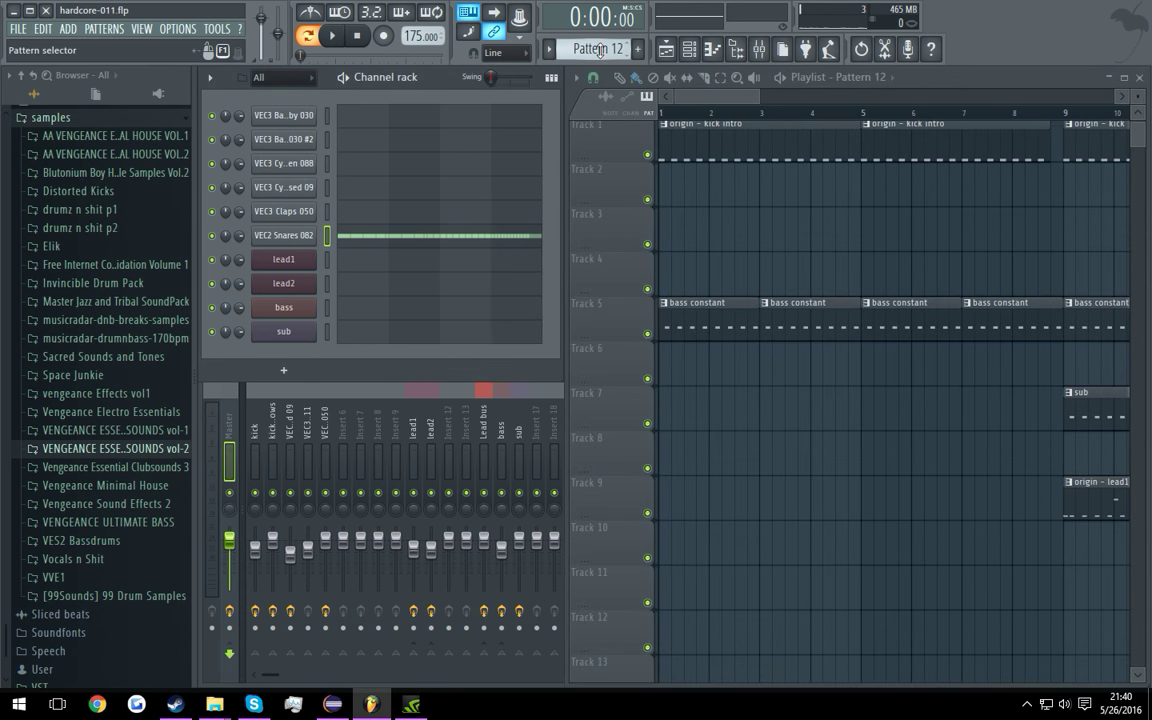
key("F2")
type("snare build 1")
key("Return")
Step: Try a snare build 1 clip on Track 4 at bar 5 of the playlist while playing the song, and remove it
key("space")
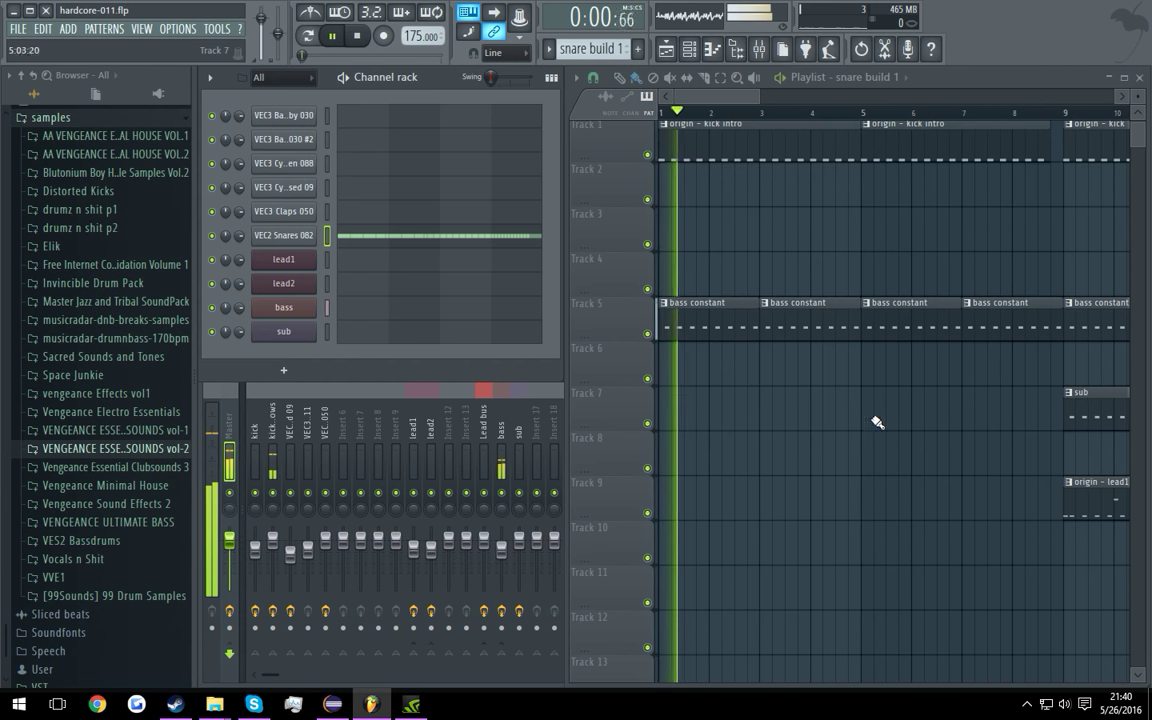
left_click(866, 275)
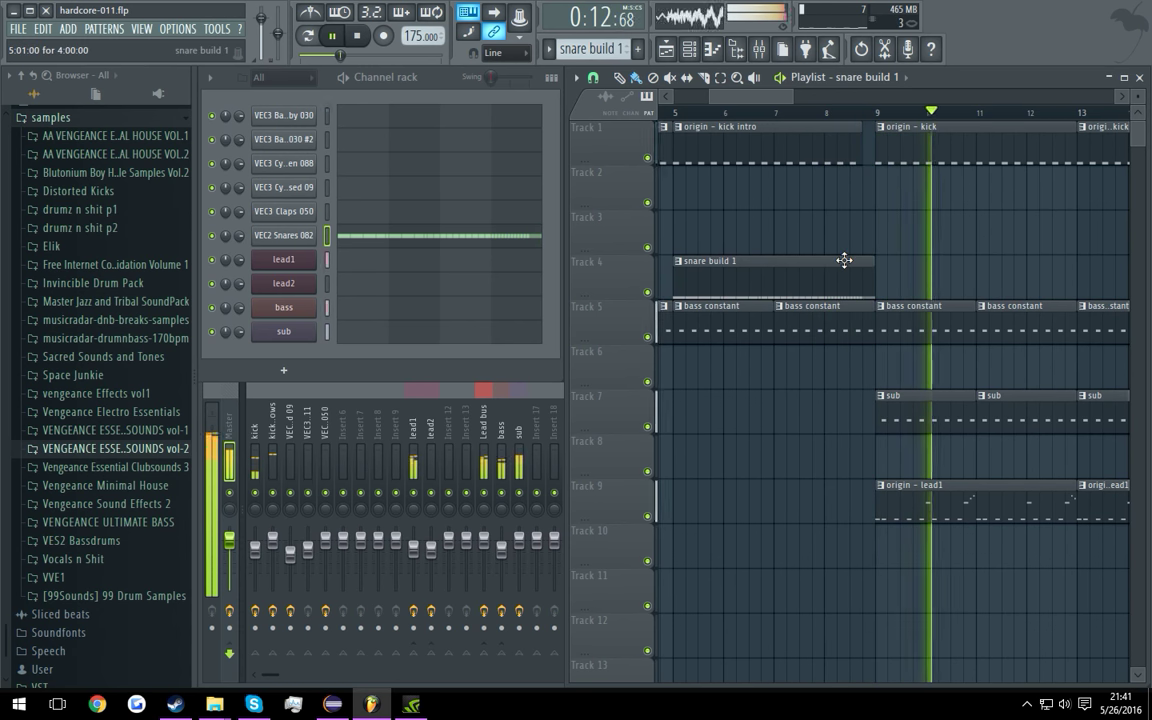
left_click_drag(826, 196, 897, 199)
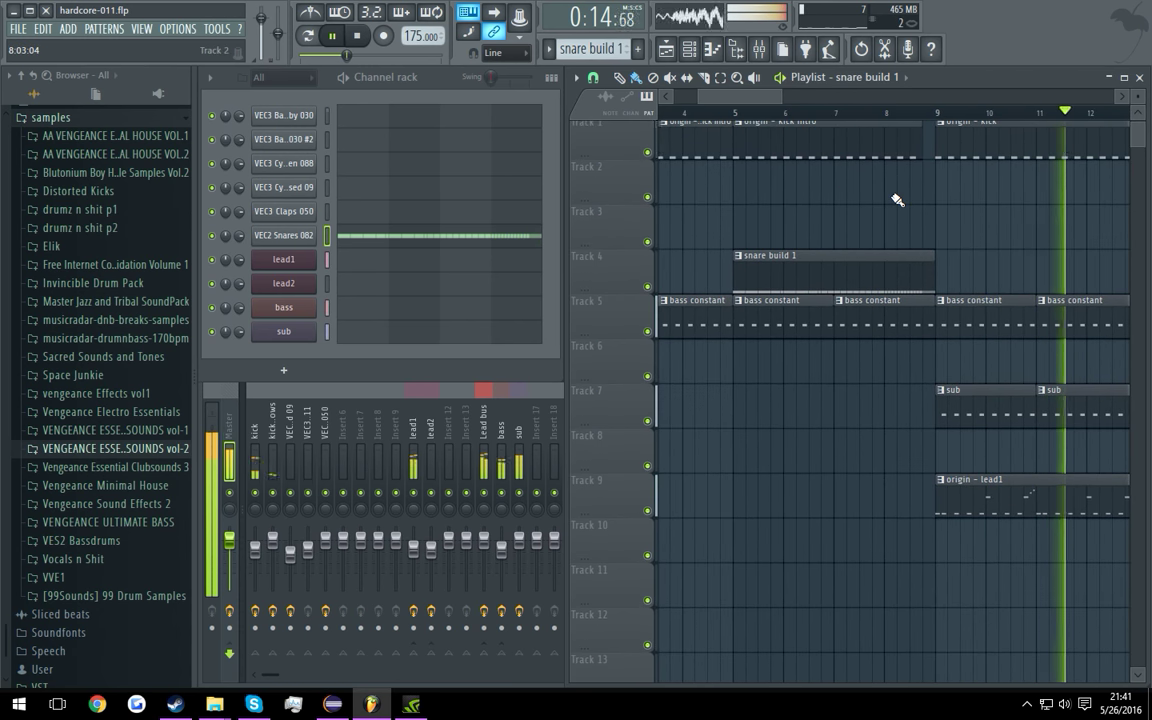
key("space")
right_click(836, 262)
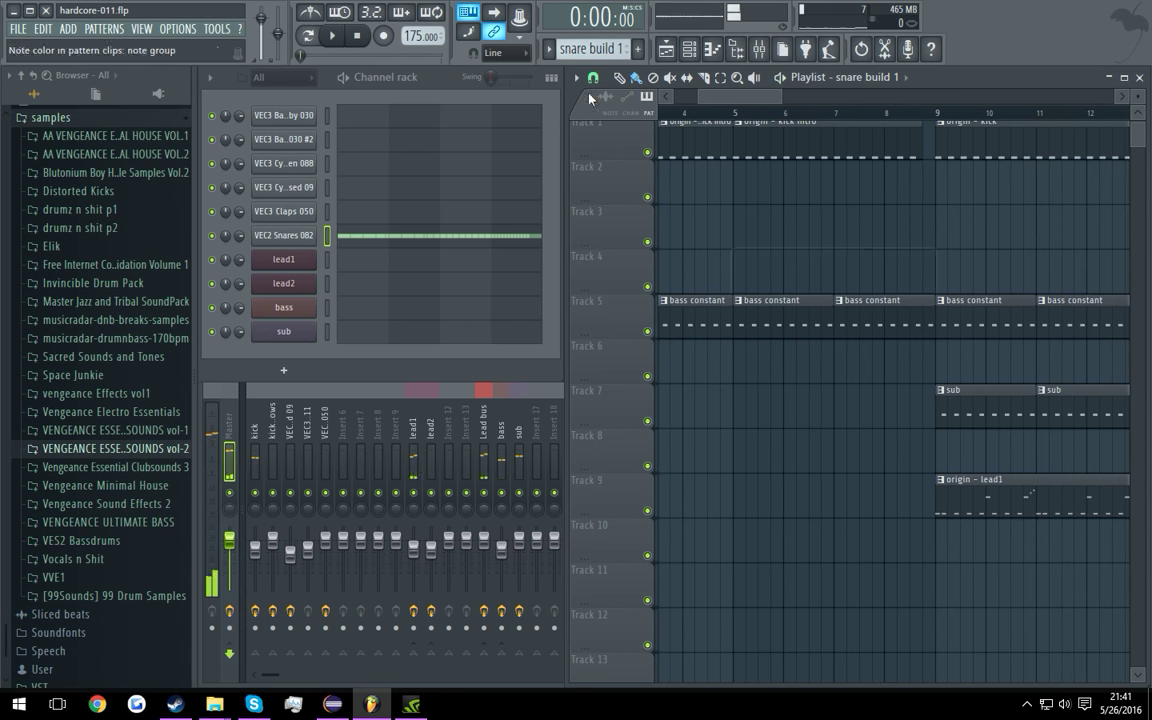
Step: Switch to the empty Pattern 13 and add a one-beat C5 note at the start of VEC2 Snares 082's piano roll
scroll(588, 49, "down", 1)
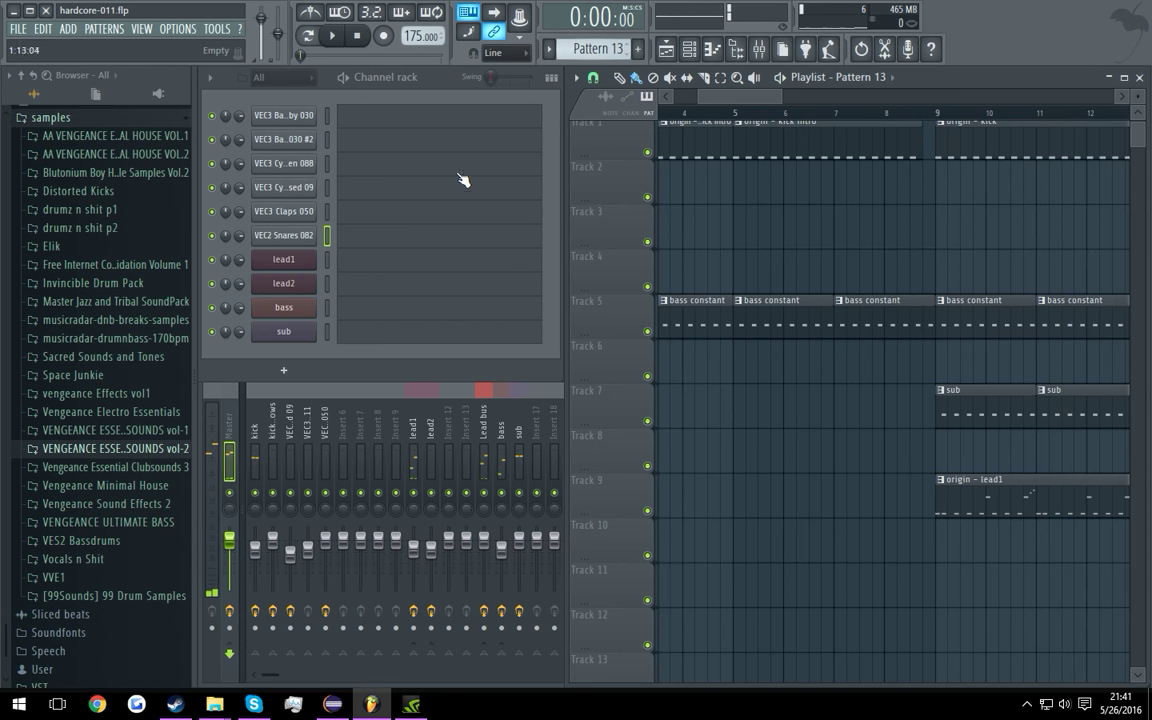
left_click(352, 237)
left_click(540, 400)
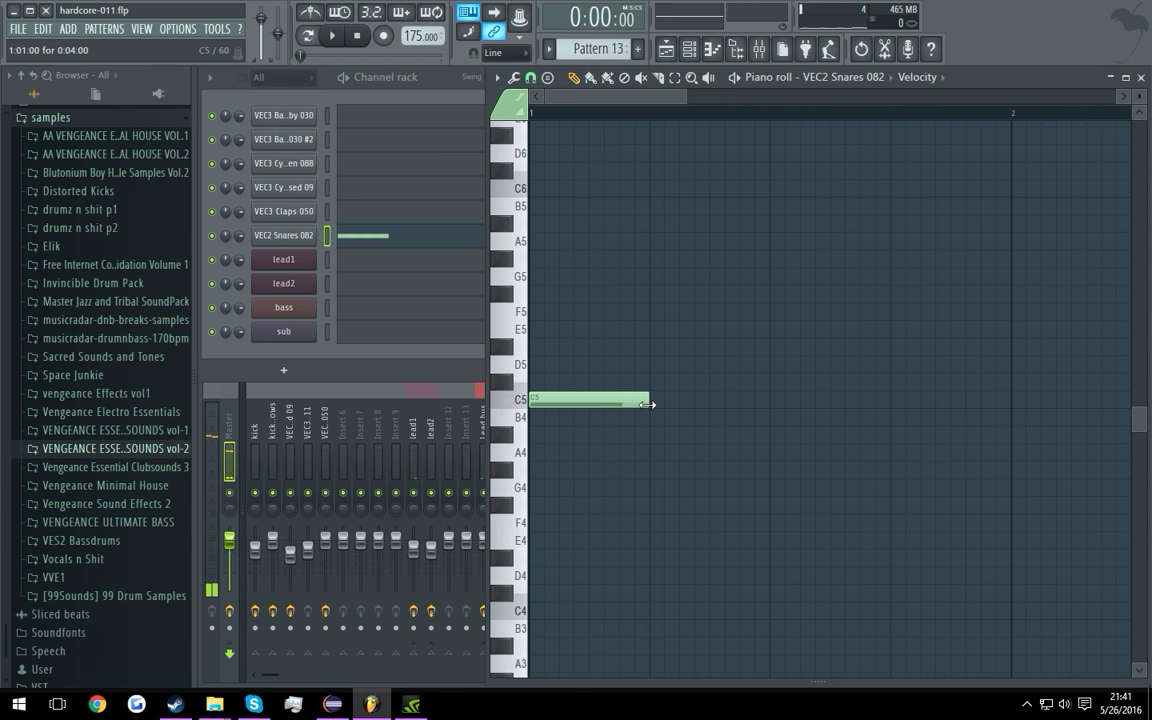
Step: Add one-beat C5 notes on beats 2, 3 and 4 of bar 1
left_click(655, 401)
left_click(782, 403)
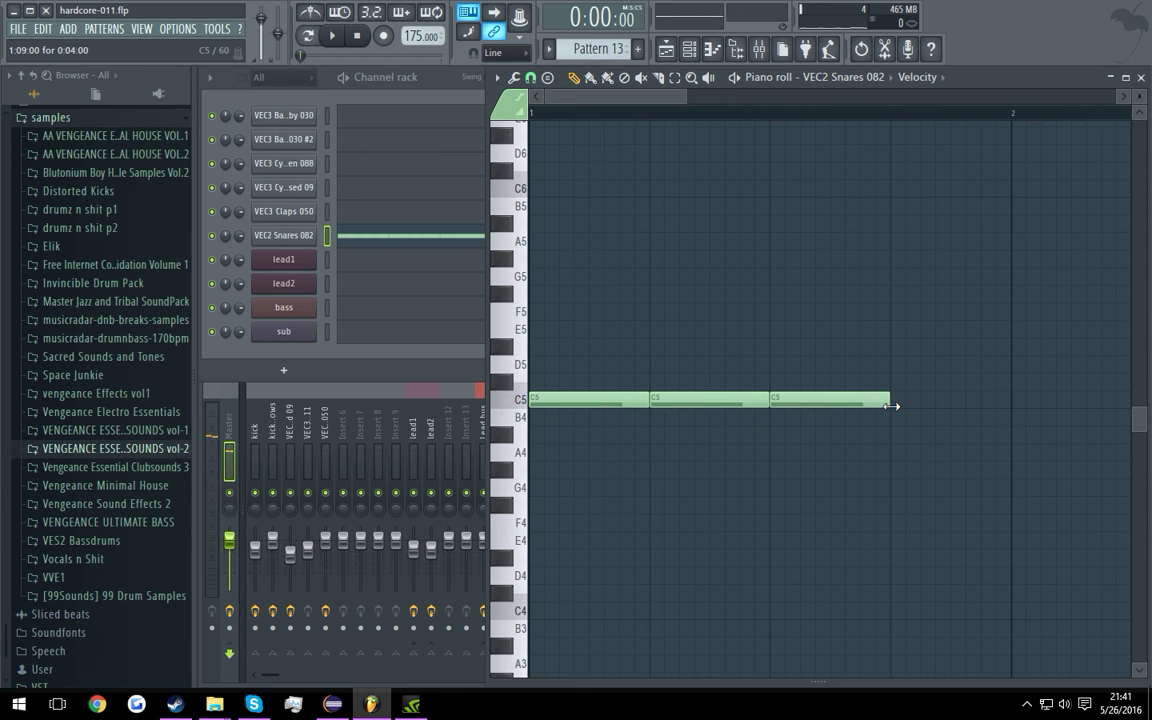
left_click(905, 401)
left_click_drag(953, 440, 909, 444)
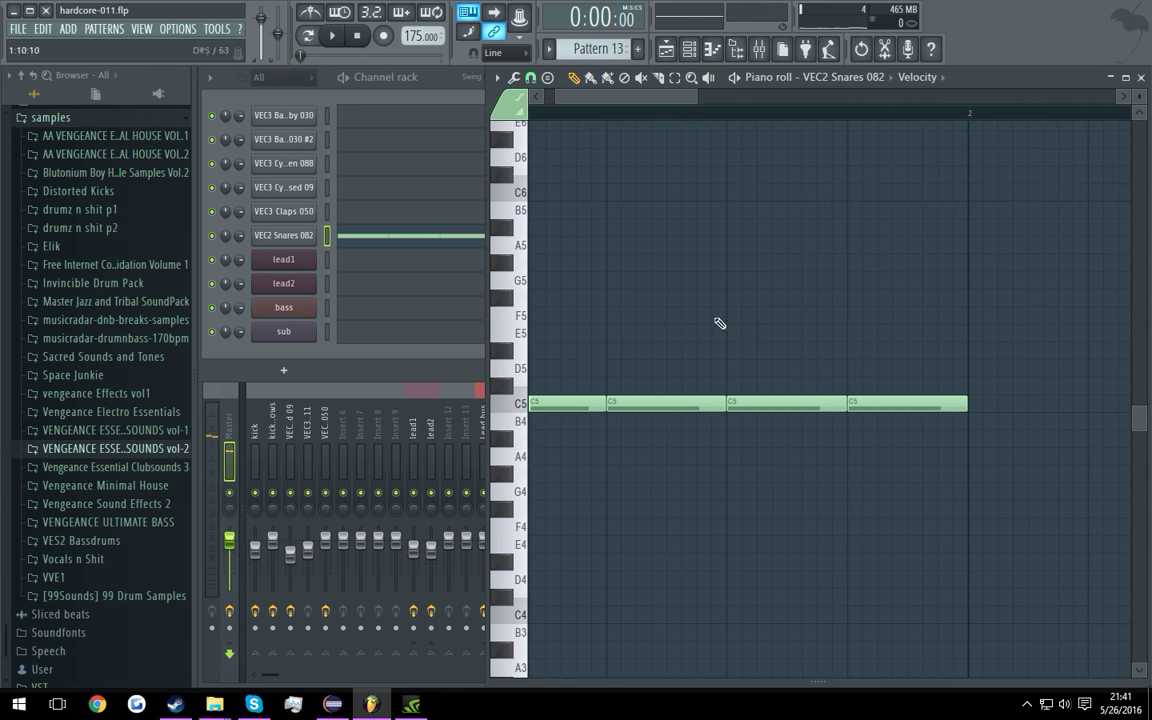
key("space")
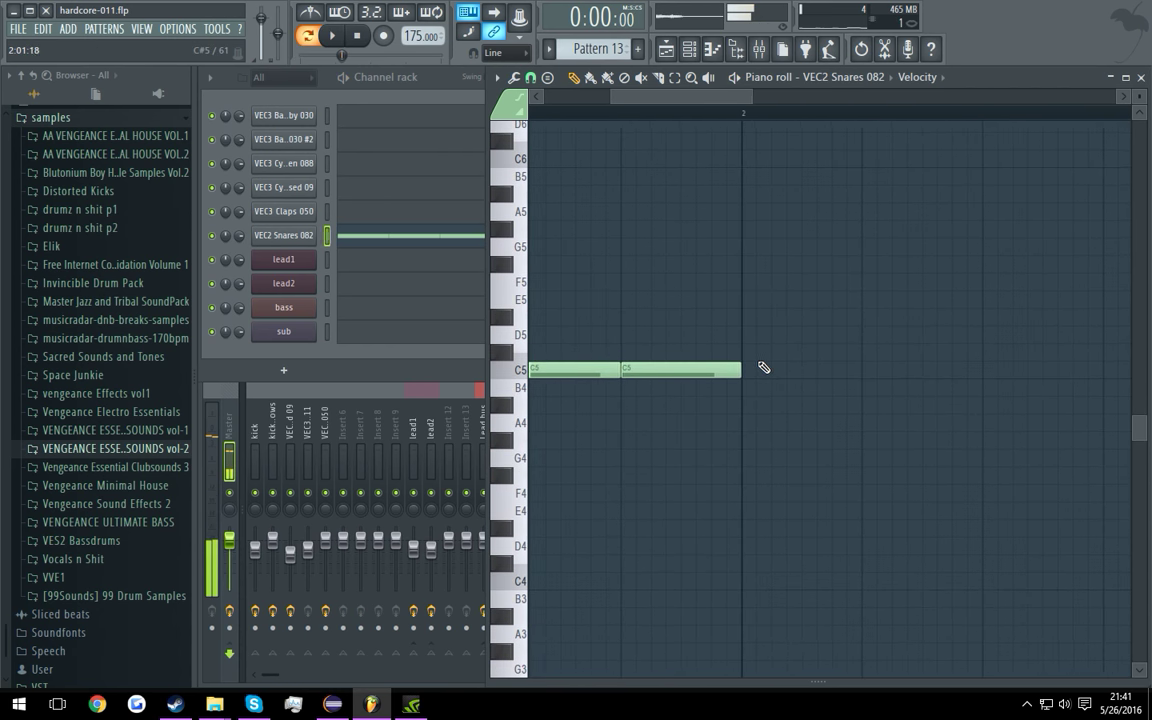
Step: Fill bar 2 with four one-beat C5 notes and play the pattern
left_click(748, 372)
left_click(868, 372)
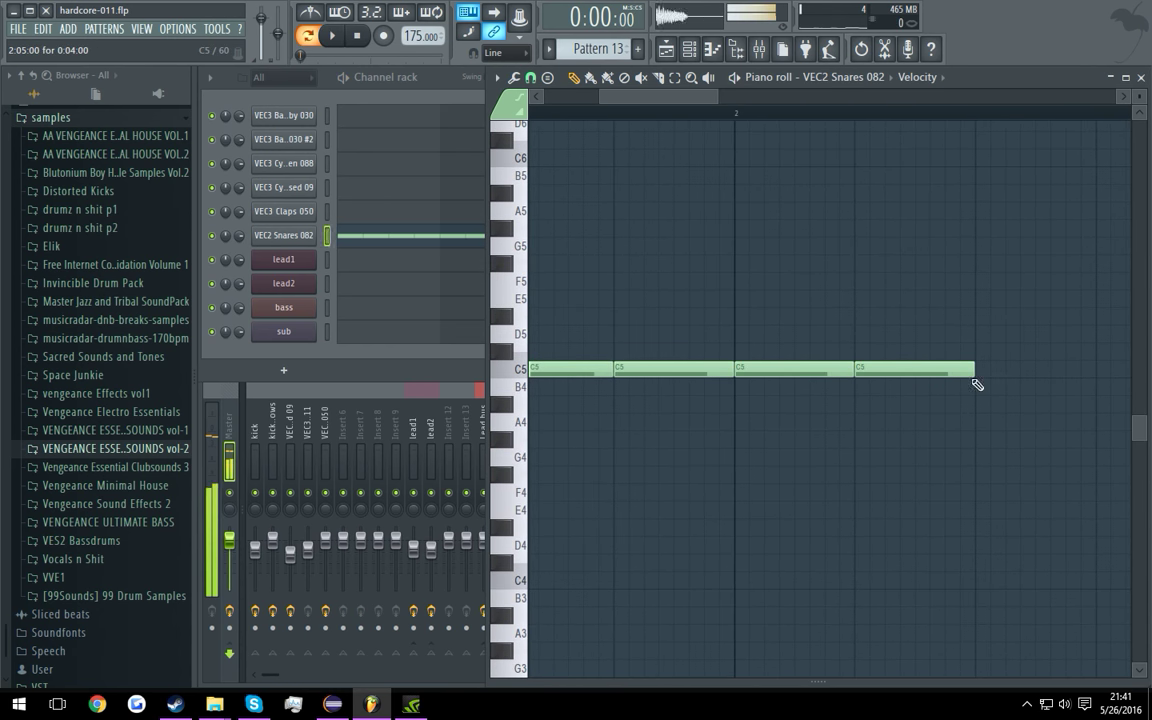
left_click(977, 374)
scroll(905, 408, "right", 2)
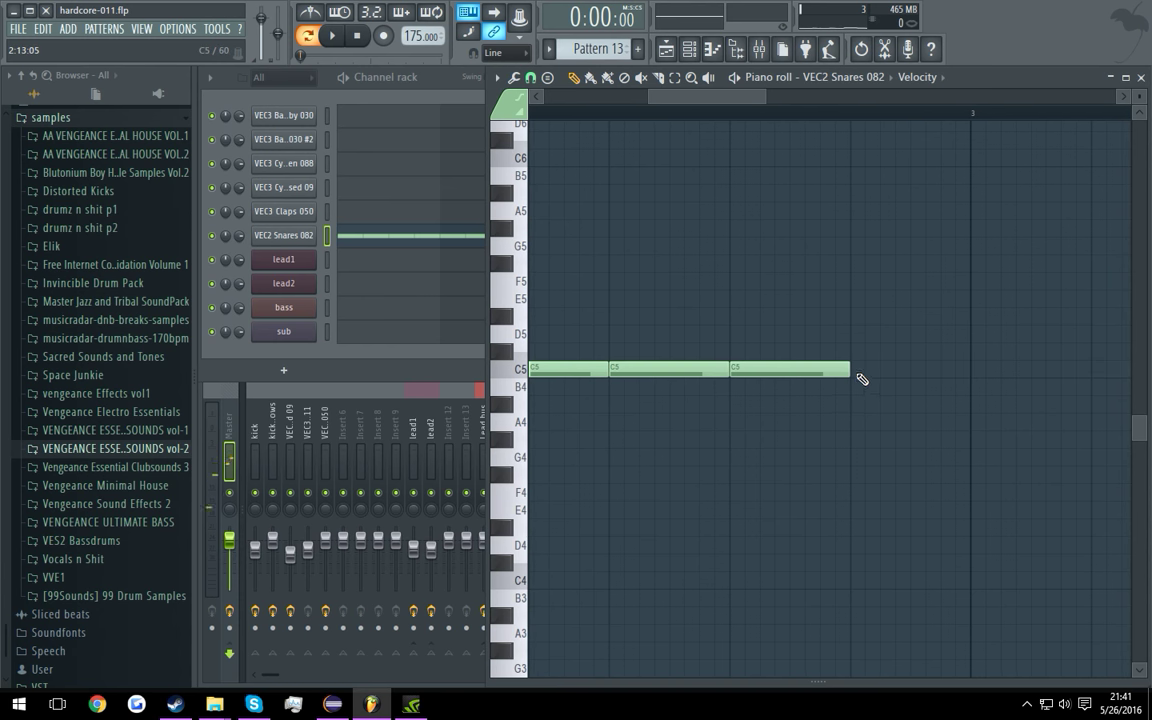
left_click(870, 372)
key("space")
scroll(830, 453, "down", 2)
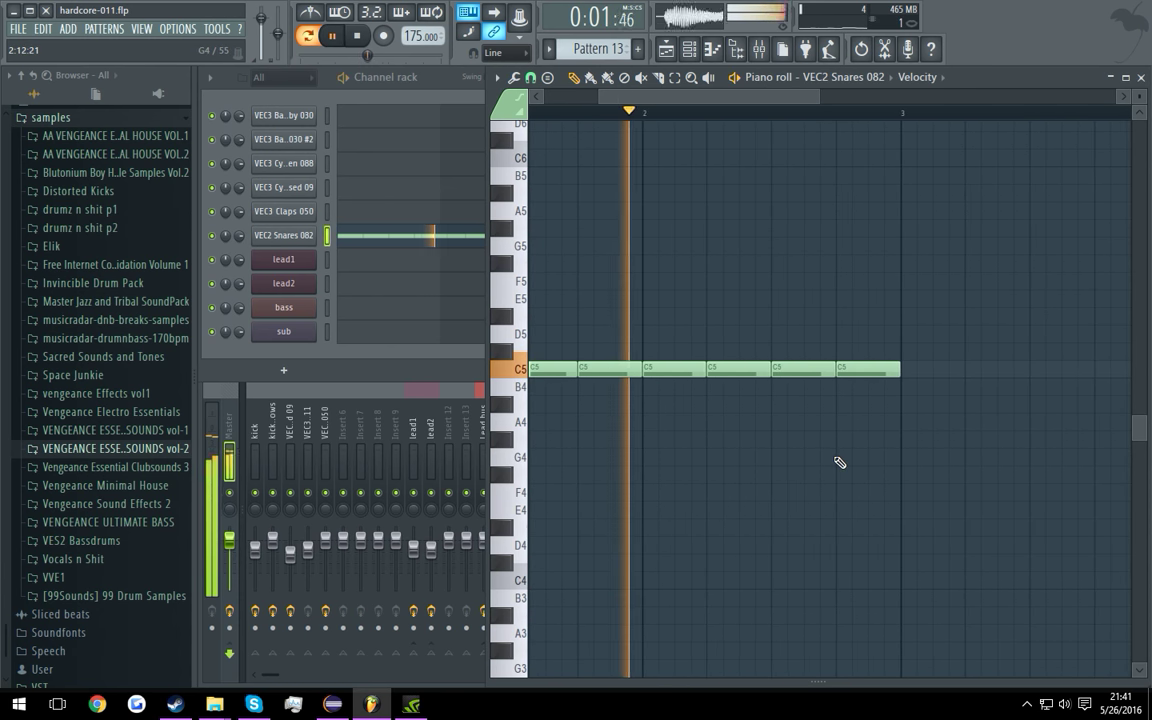
key("space")
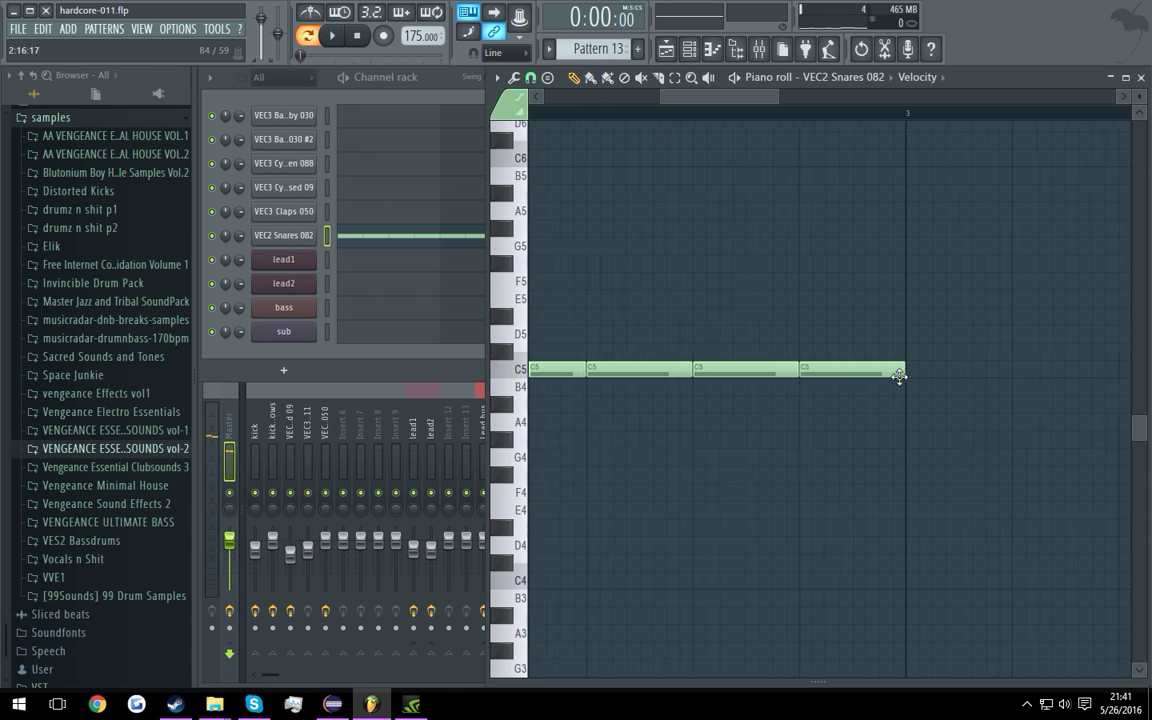
Step: Split the last beat of bar 2 into a quarter-beat C5 followed by a three-quarter-beat C5, and play the pattern
scroll(900, 391, "up", 2)
left_click_drag(906, 368, 843, 366)
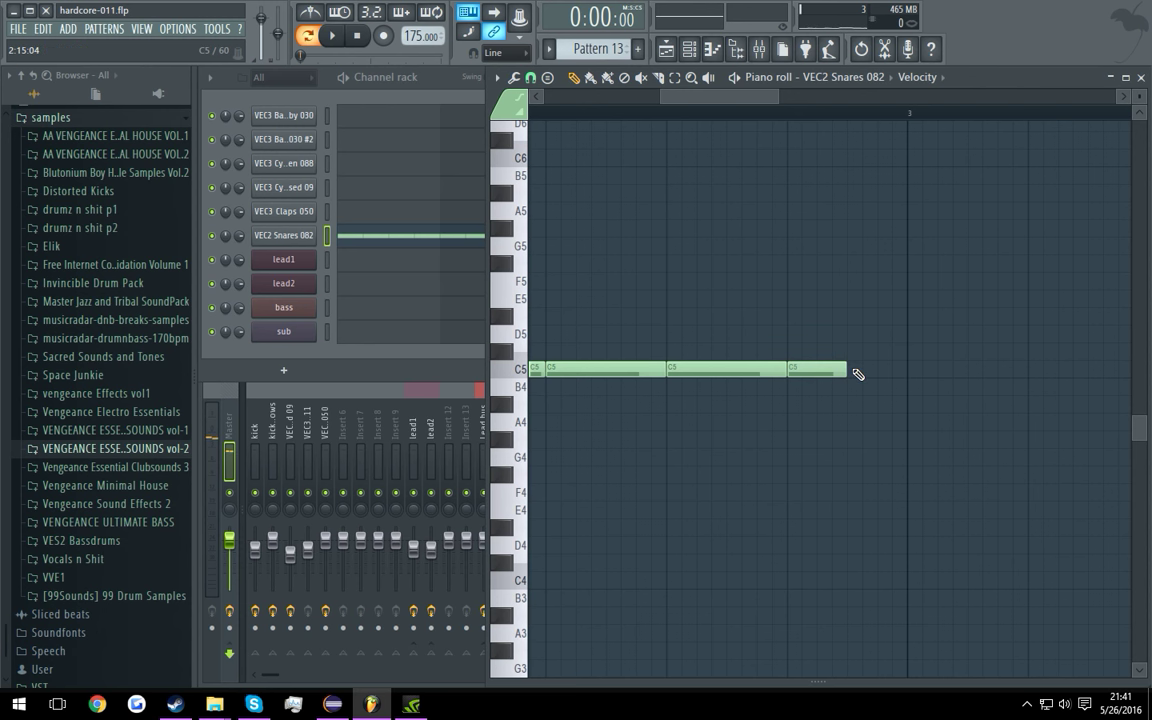
left_click(858, 370)
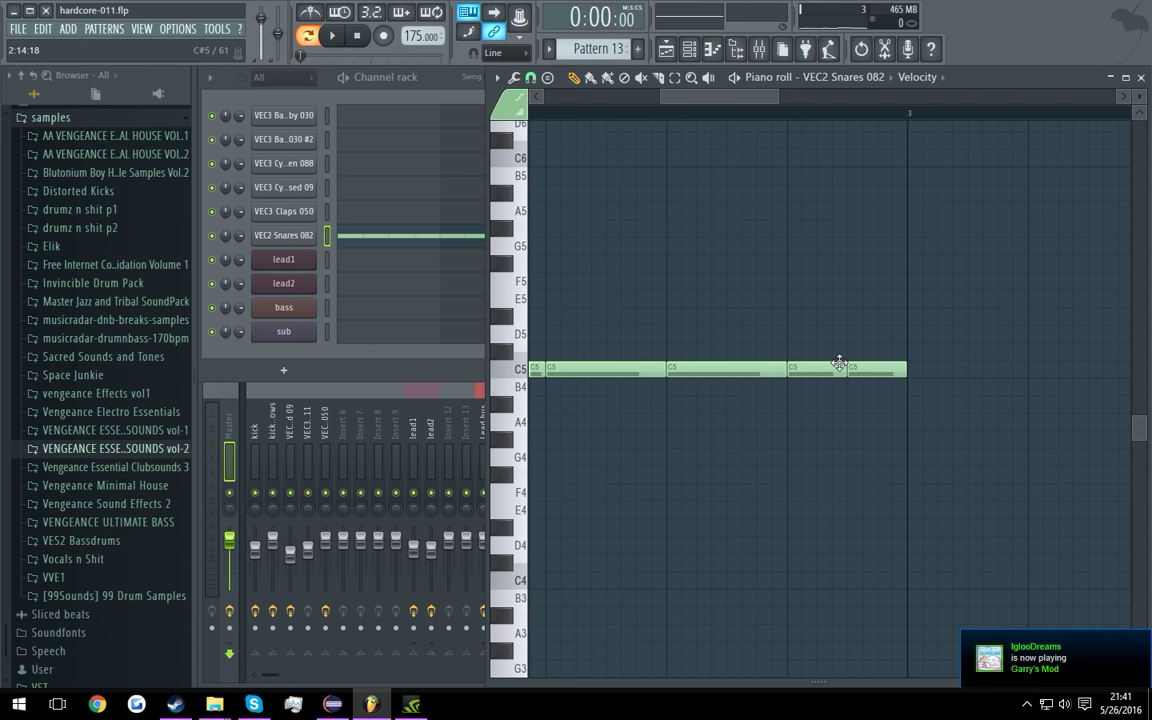
left_click_drag(858, 370, 854, 374)
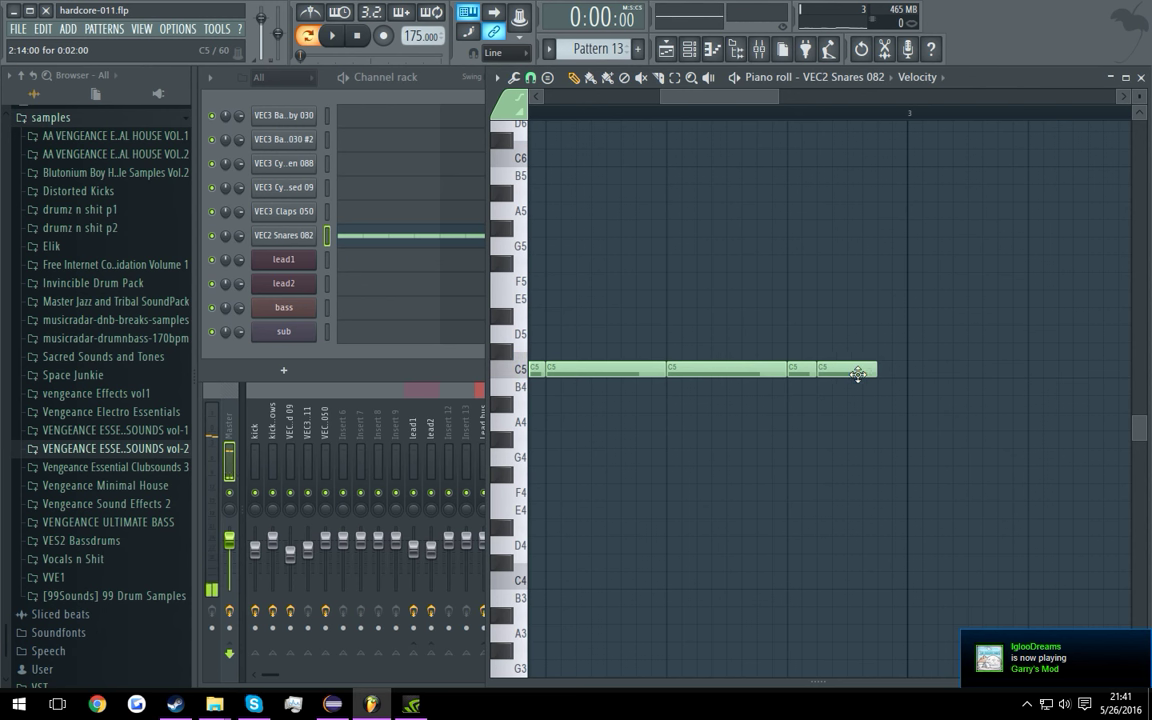
key("space")
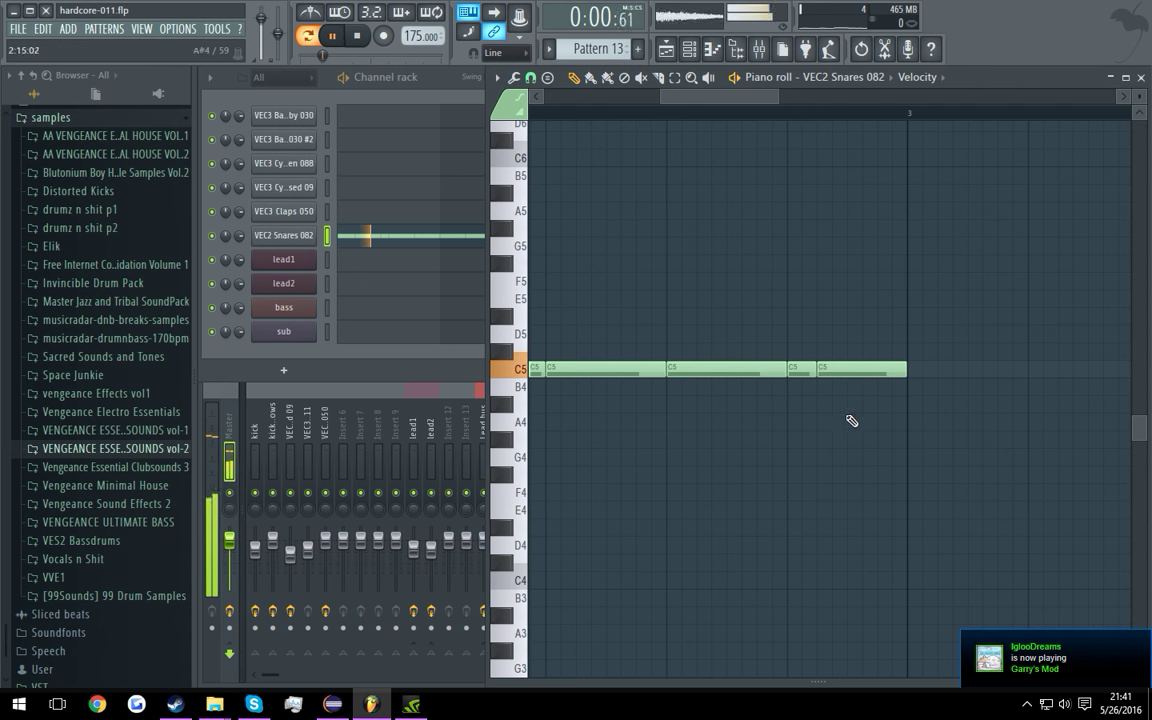
Step: Move the quarter-beat note to the end of bar 2 and start bar 3 with a half-beat C5 note
left_click(925, 372)
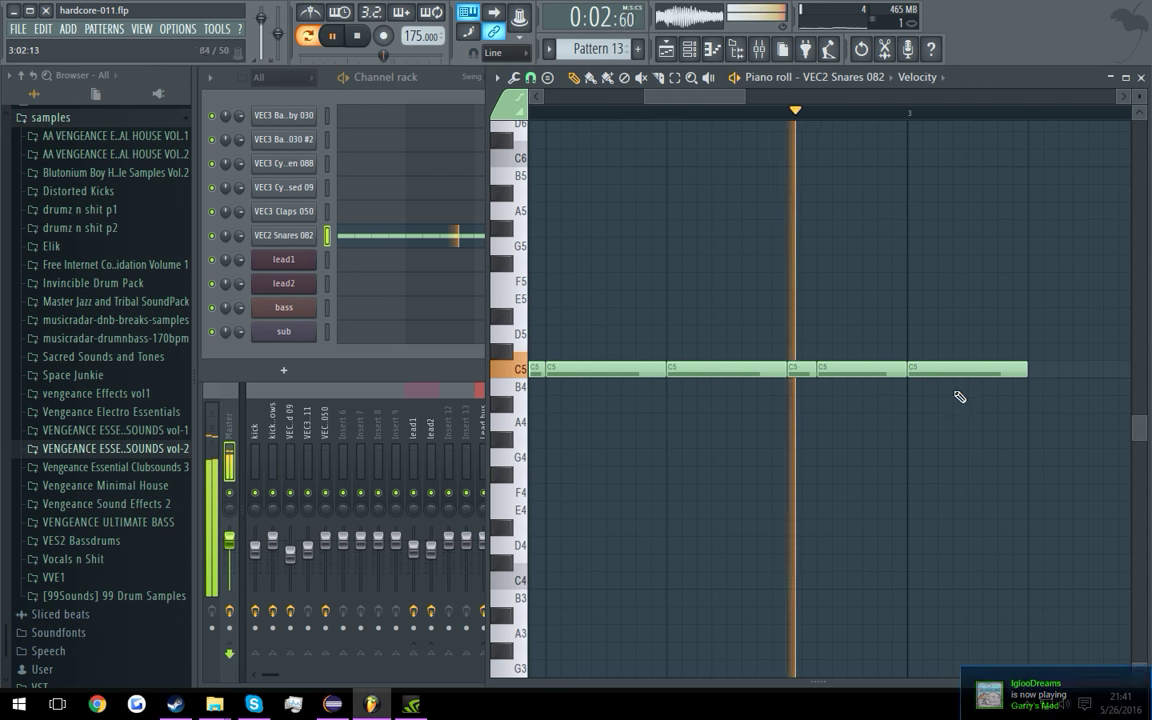
key("space")
left_click_drag(799, 372, 887, 369)
left_click_drag(996, 405, 726, 371)
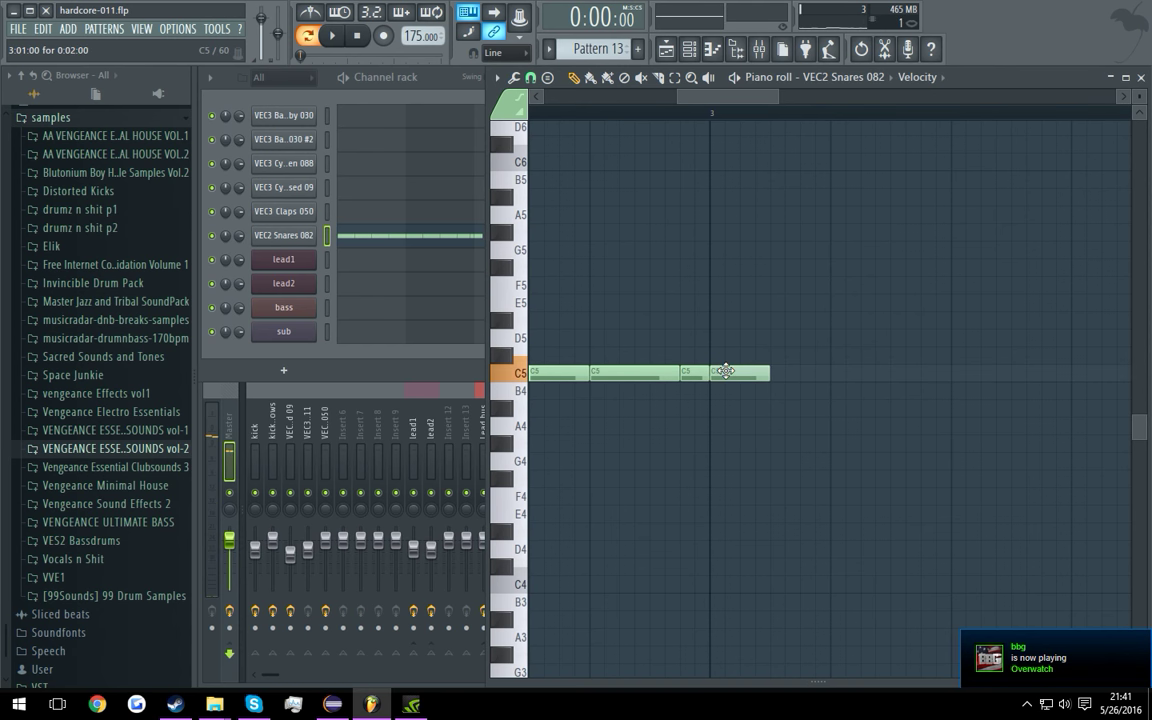
Step: Add half-beat C5 notes on beats 2 to 4 of bar 3 and copy them onto the offbeats to fill the bar
left_click_drag(835, 374, 838, 379)
scroll(838, 381, "down", 3)
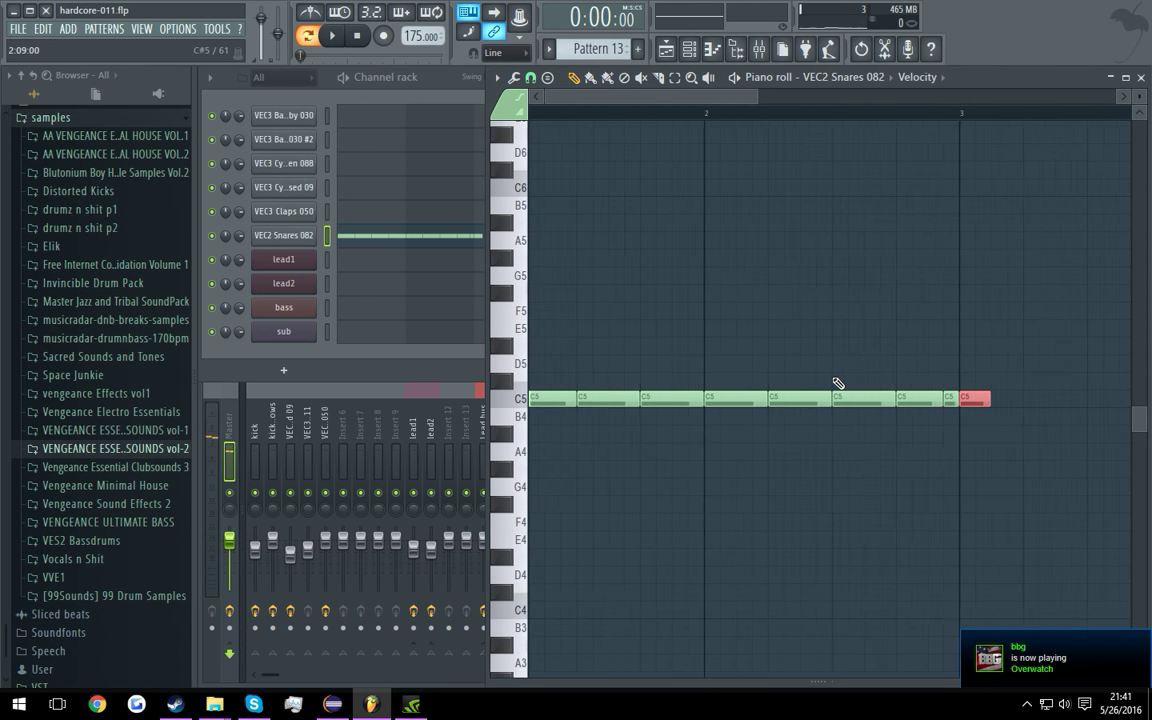
left_click_drag(990, 462, 837, 459)
key("ctrl+d")
scroll(840, 456, "up", 2)
left_click(814, 402)
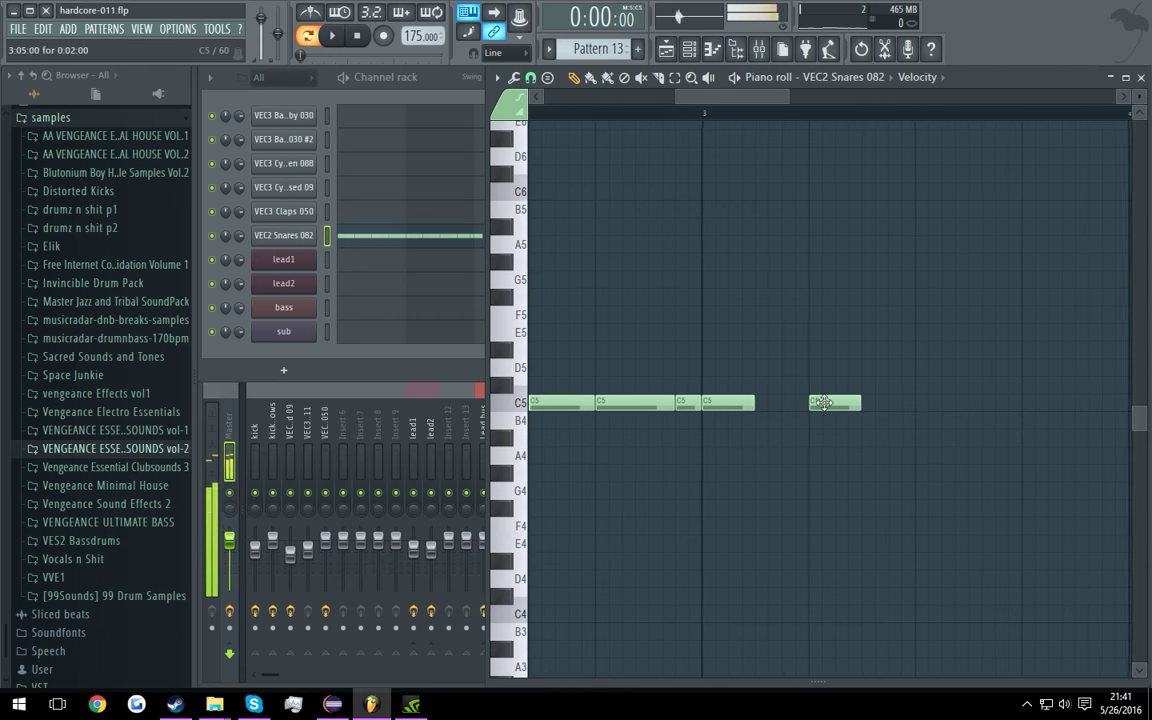
left_click(920, 402)
left_click(1046, 403)
left_click_drag(1083, 452, 791, 402)
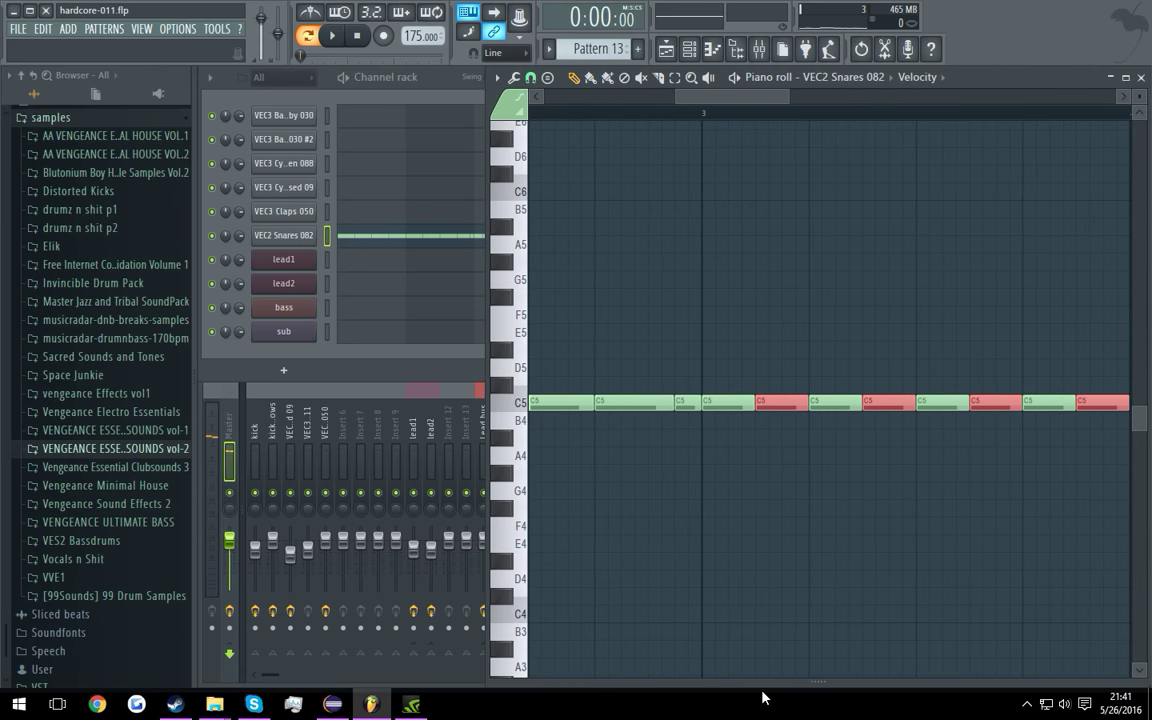
Step: Lower the velocity of bar 3's offbeat notes to about 57%, play the pattern, and collapse the velocity lane
left_click_drag(765, 679, 780, 505)
left_click_drag(753, 615, 1089, 617)
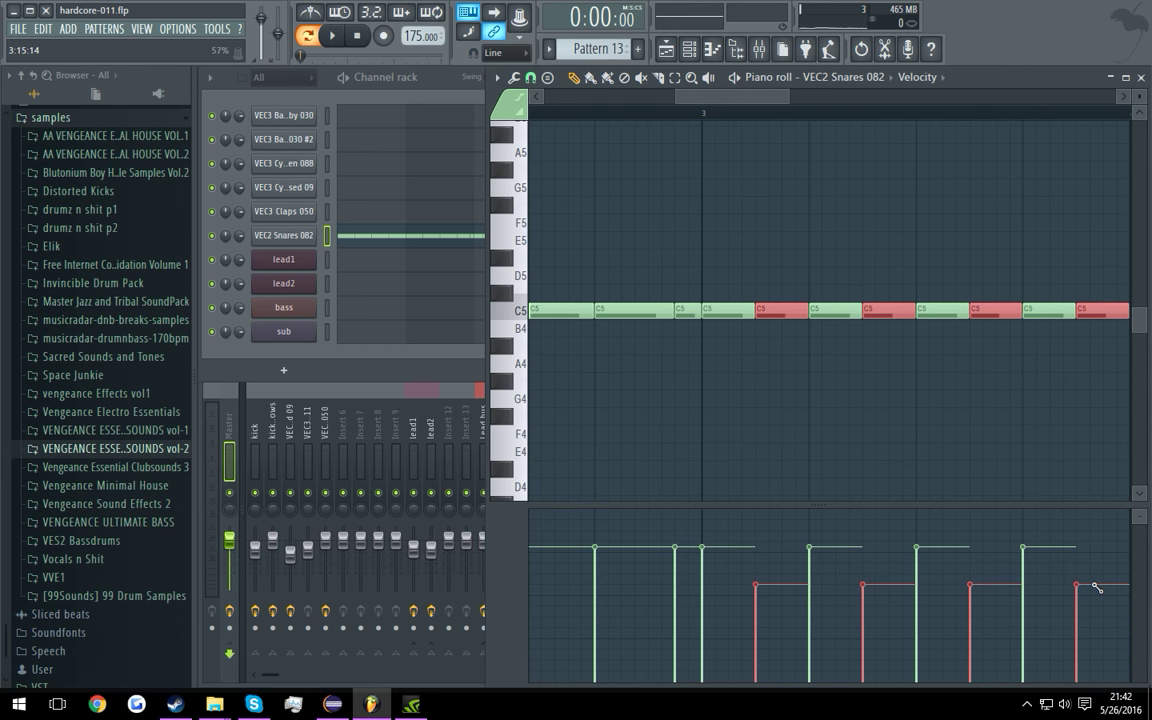
key("space")
left_click_drag(964, 431, 869, 420)
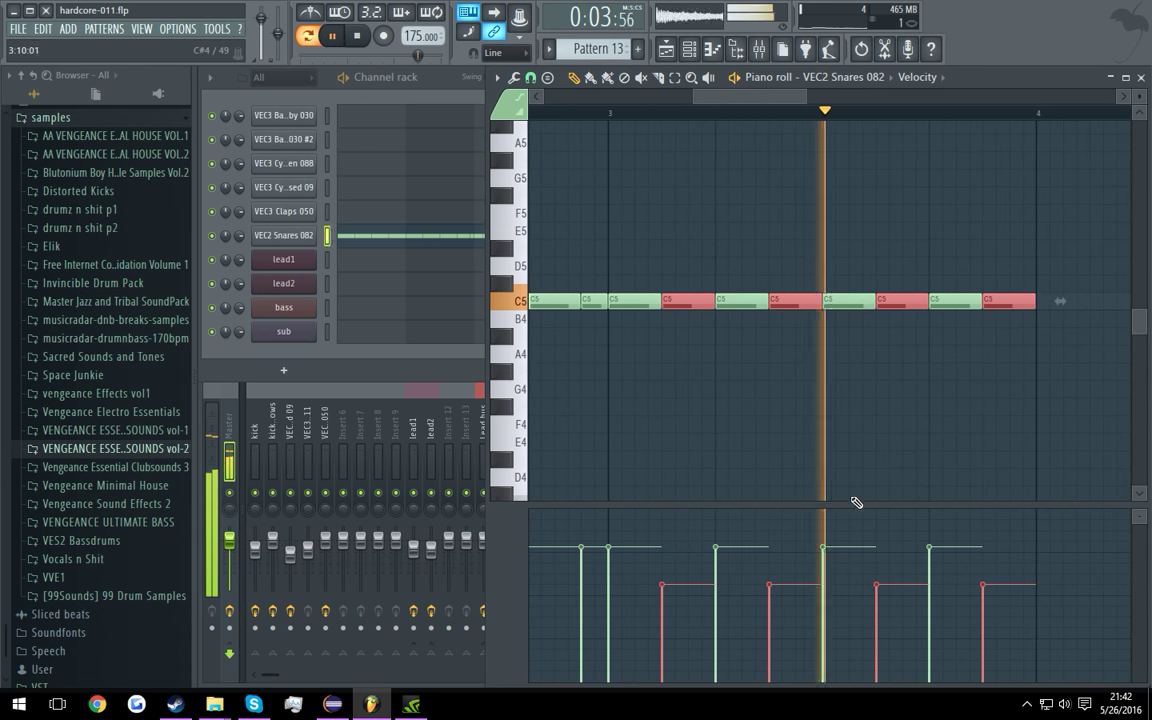
key("space")
left_click_drag(846, 504, 855, 684)
key("ctrl+d")
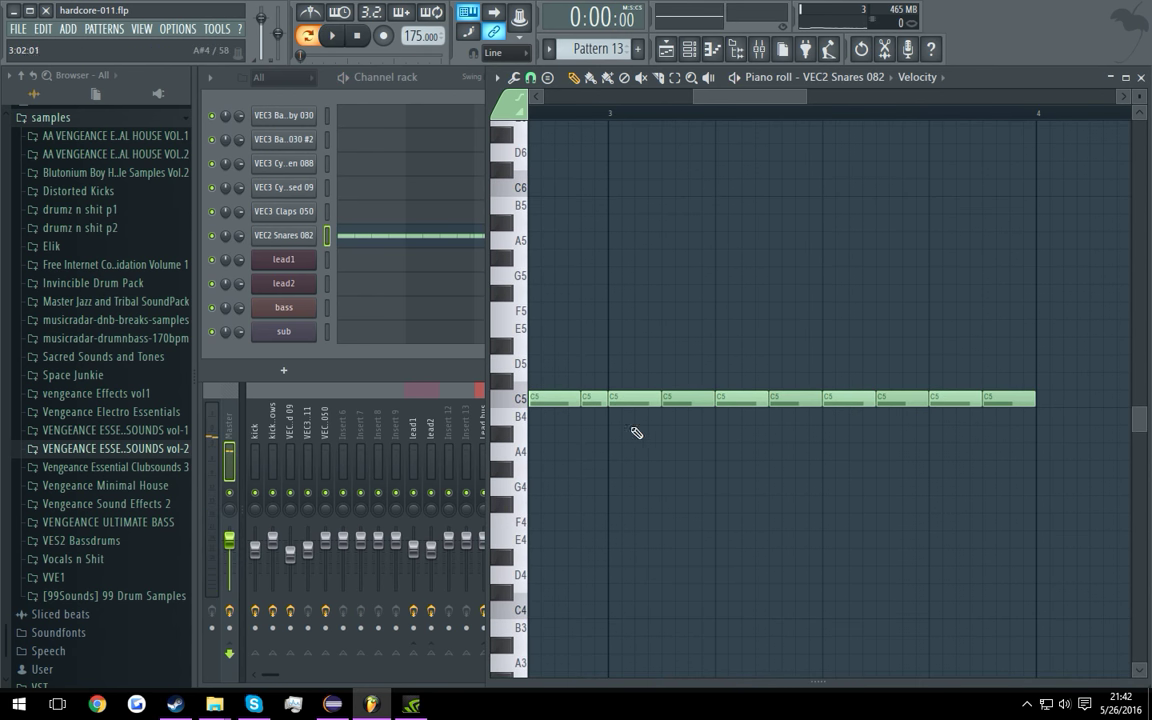
Step: Fill the first three beats of bar 4 with quarter-beat C5 notes of alternating velocity, based on the bar 3 notes
scroll(900, 456, "right", 1)
left_click_drag(977, 453, 598, 385)
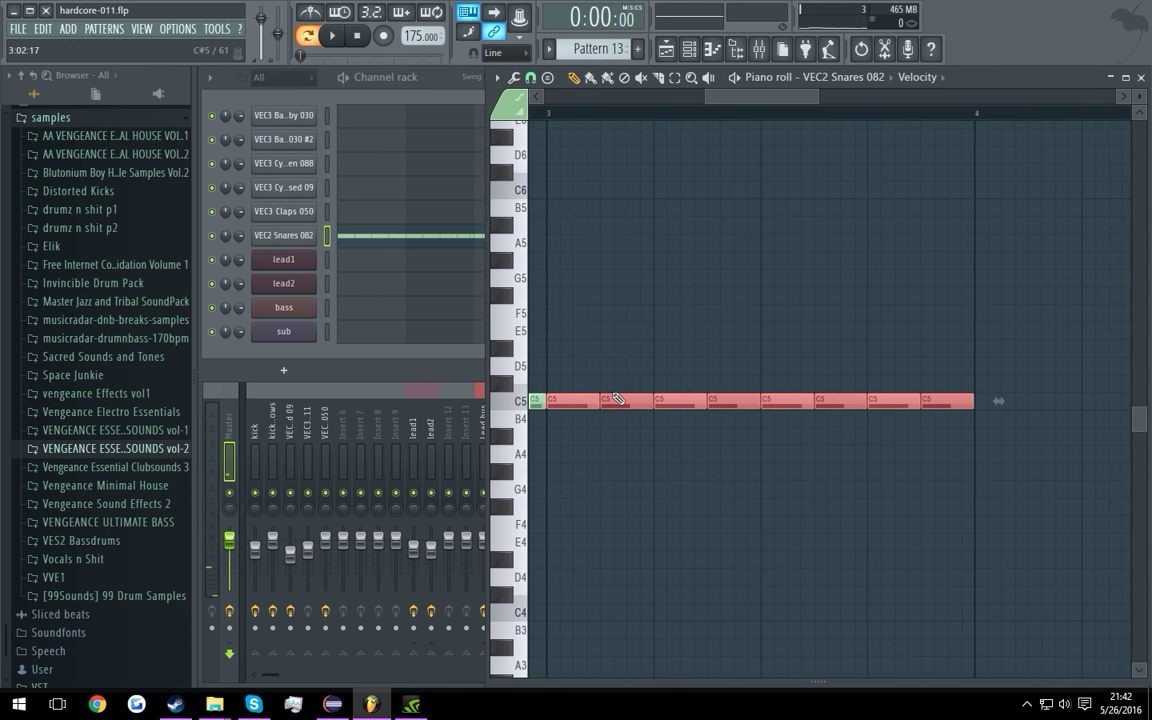
mouse_move(768, 443)
left_mouse_down()
mouse_move(699, 406)
mouse_move(586, 399)
mouse_move(710, 393)
mouse_move(562, 381)
left_mouse_up()
mouse_move(722, 422)
left_mouse_down()
mouse_move(562, 382)
mouse_move(1008, 399)
left_mouse_up()
scroll(870, 440, "right", 5)
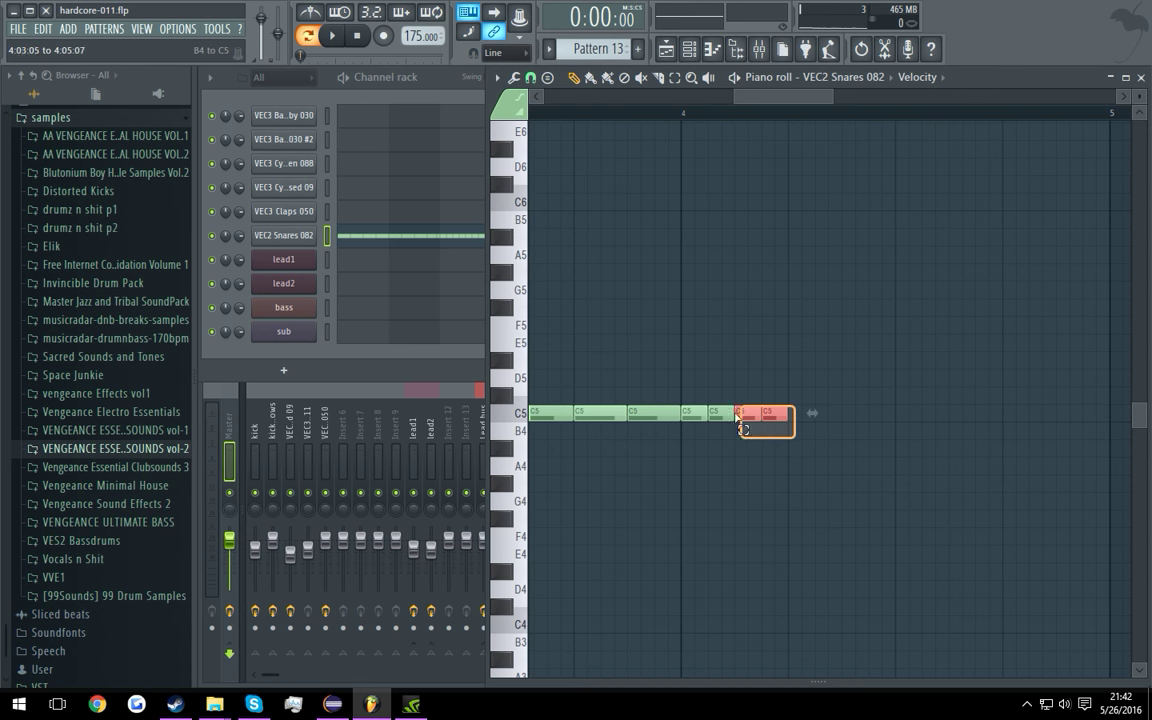
left_click_drag(688, 410, 690, 412)
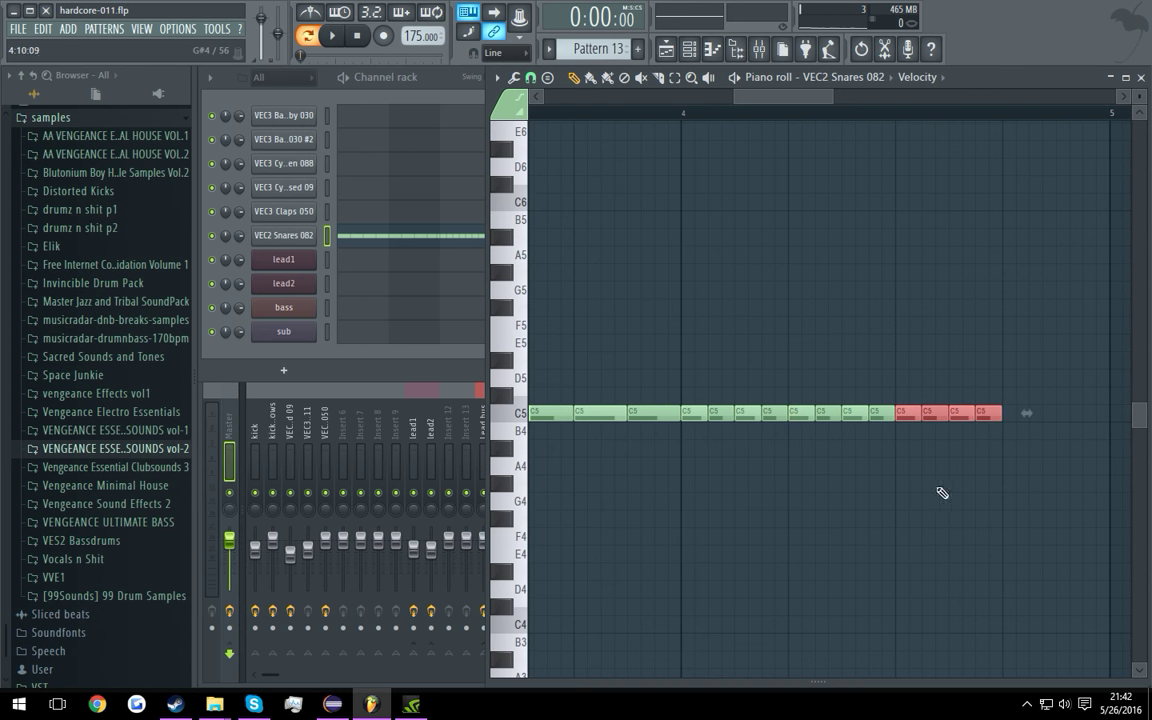
Step: Add a one-beat C5 note on beat 4 of bar 4 and chop it into a rapid roll of very short equal notes
left_click_drag(1017, 421, 845, 418)
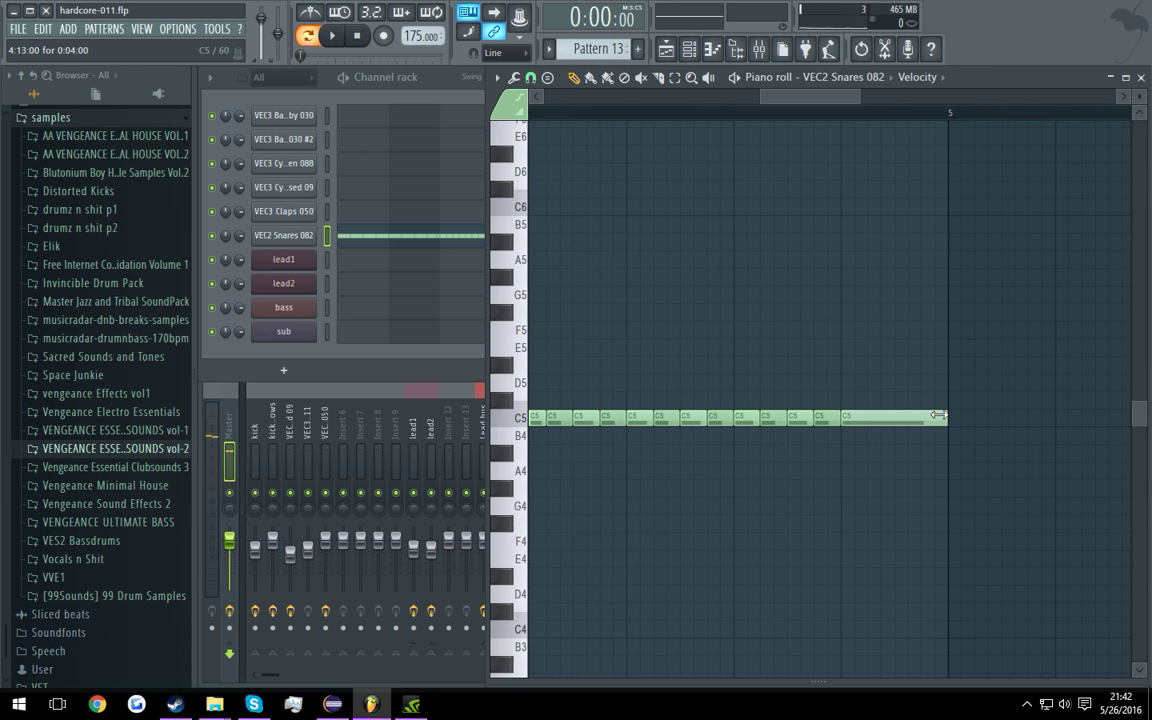
left_click(497, 77)
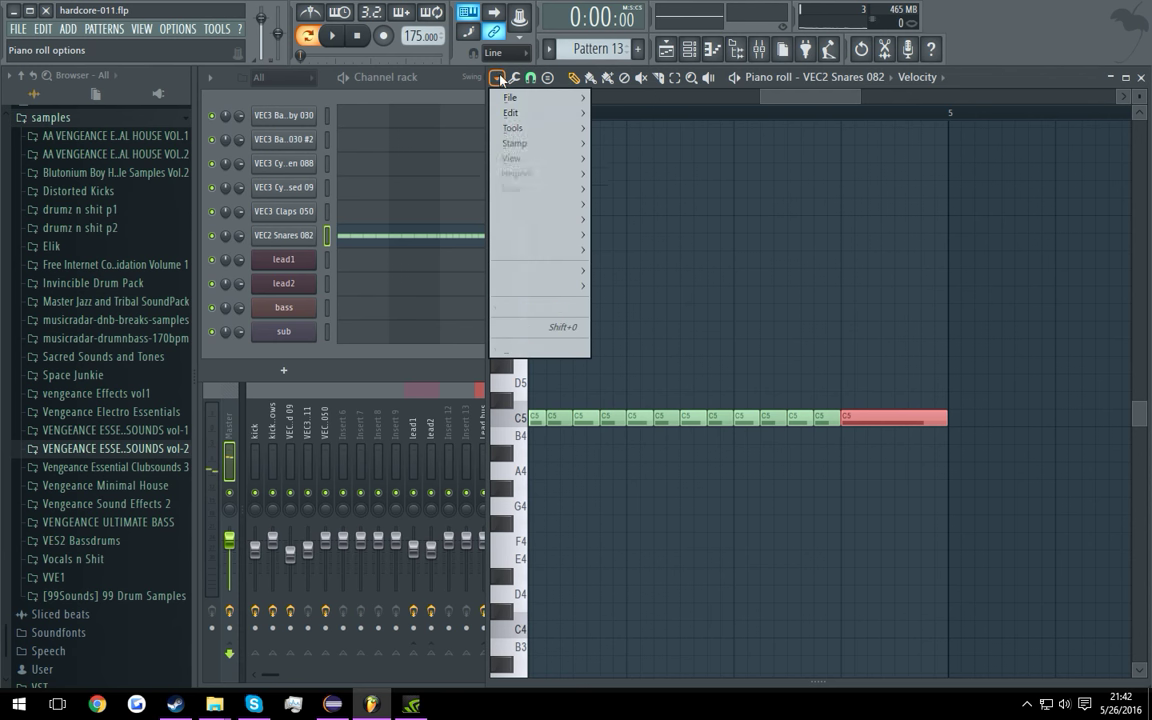
mouse_move(540, 128)
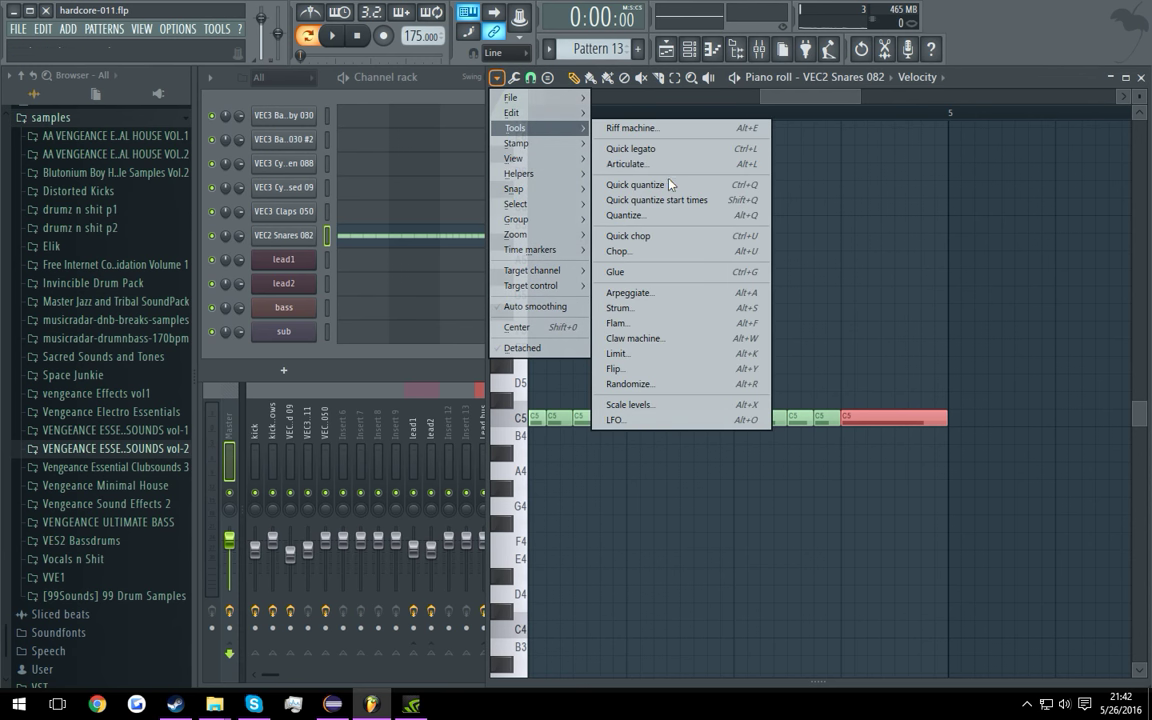
left_click(617, 251)
left_click(724, 417)
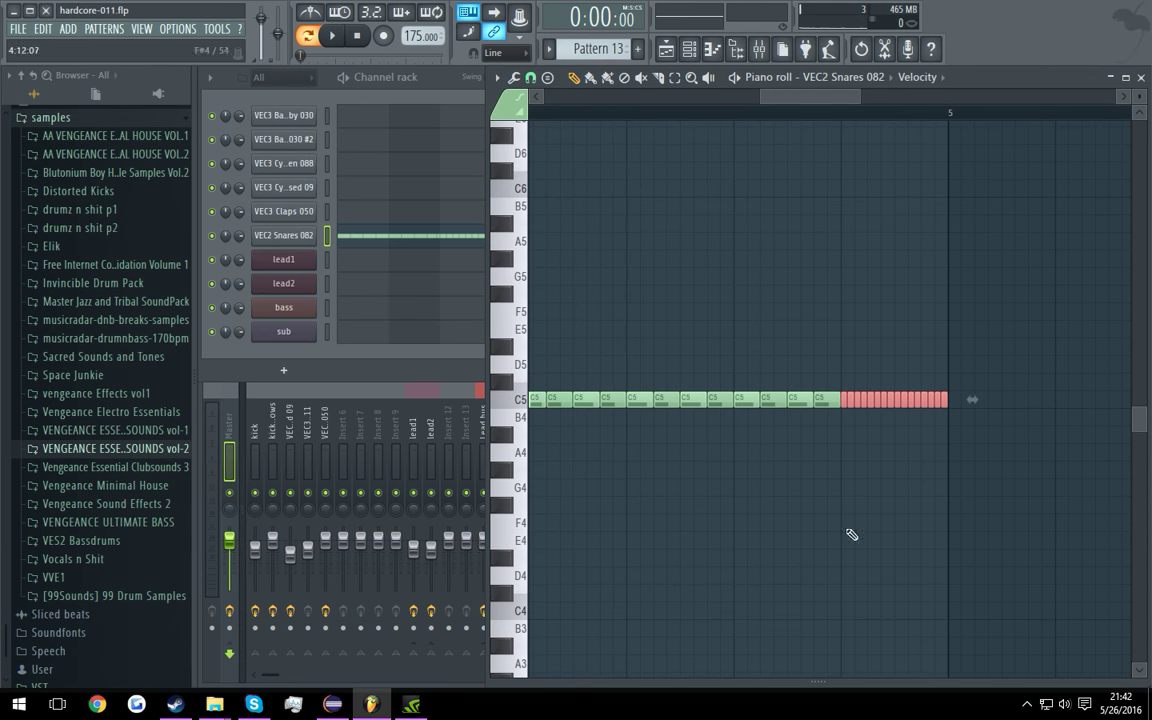
Step: Draw a rising velocity ramp across the chopped roll, play the pattern and collapse the velocity lane
mouse_move(897, 681)
left_mouse_down()
mouse_move(905, 596)
mouse_move(943, 558)
left_mouse_up()
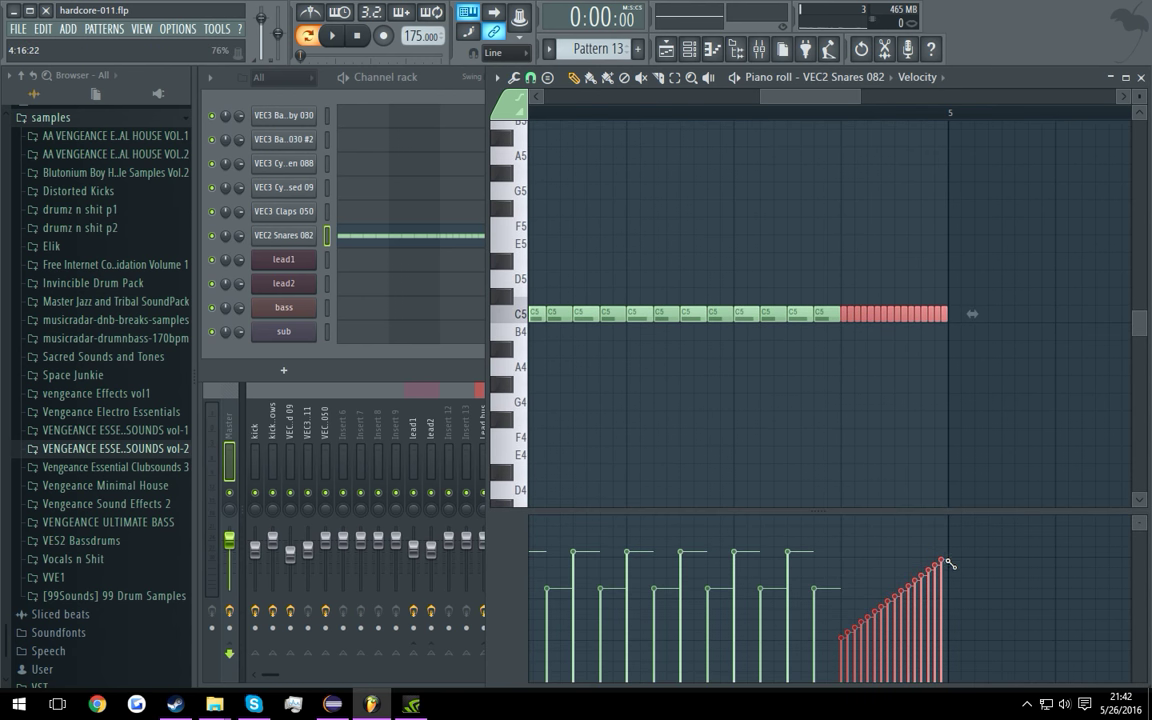
key("space")
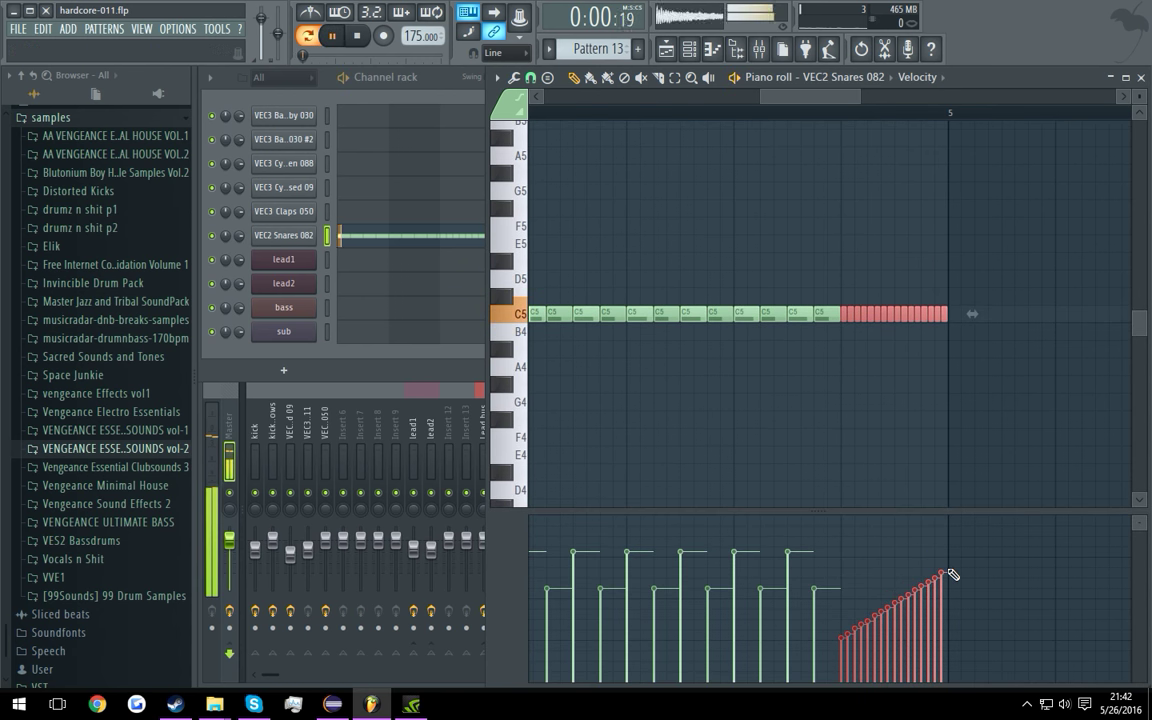
right_click(874, 510)
left_click(773, 538, "ctrl")
scroll(769, 535, "down", 4)
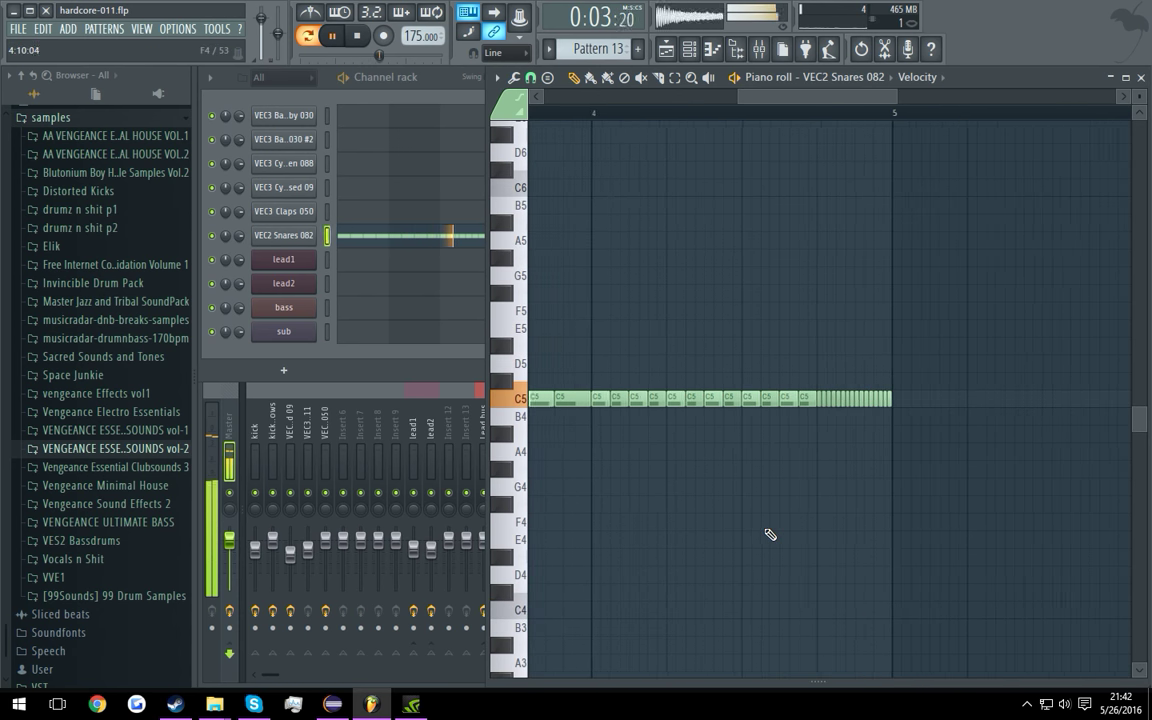
left_click_drag(769, 535, 912, 528)
Step: Rework the C5 notes in the last beat of bar 2, shortening the longer one to half a beat, and play the pattern
left_click_drag(555, 481, 864, 368)
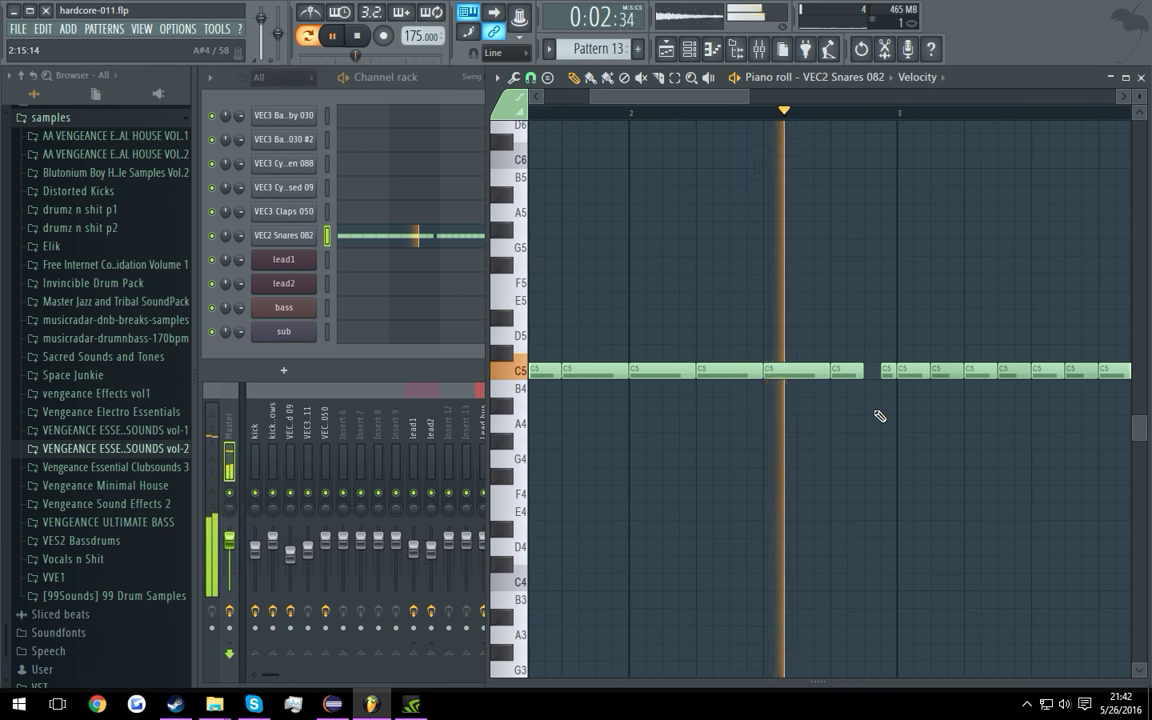
scroll(893, 493, "up", 4)
key("space")
scroll(884, 505, "up", 3)
left_click_drag(857, 527, 833, 380)
left_click(869, 471)
left_click_drag(886, 463, 625, 352)
key("space")
scroll(887, 465, "down", 3)
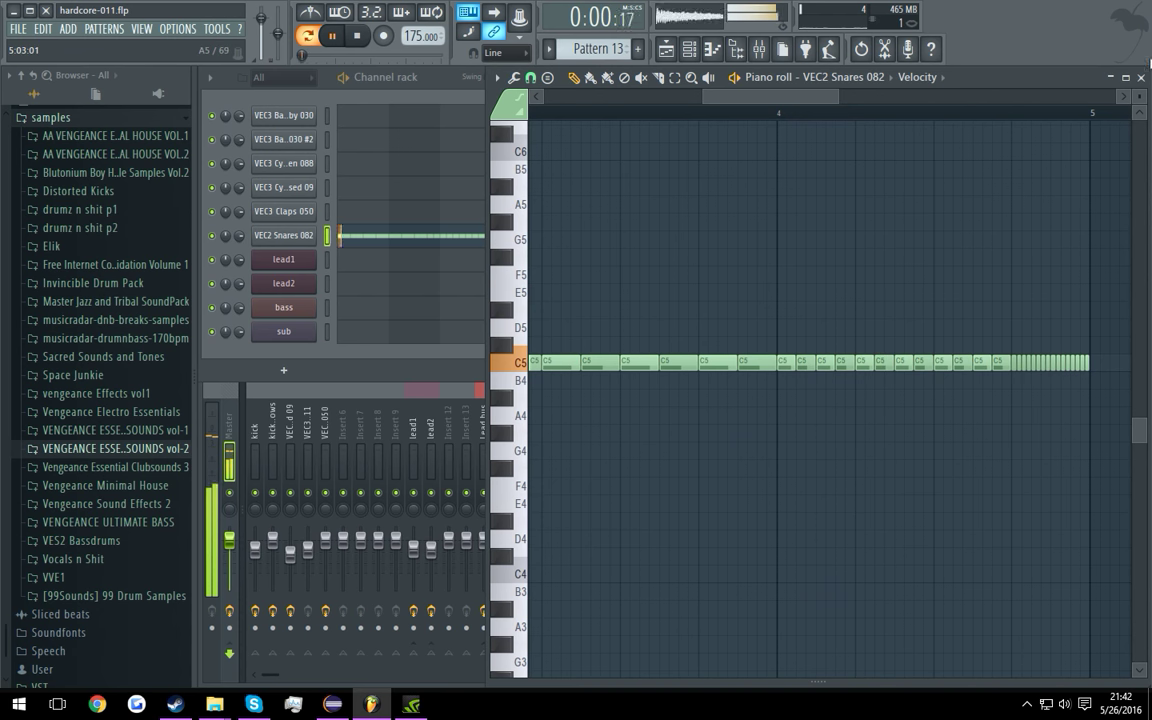
Step: Close the piano roll and rename Pattern 13 as "snare build 2"
left_click(1140, 77)
key("space")
middle_click(583, 44)
type("snare buil")
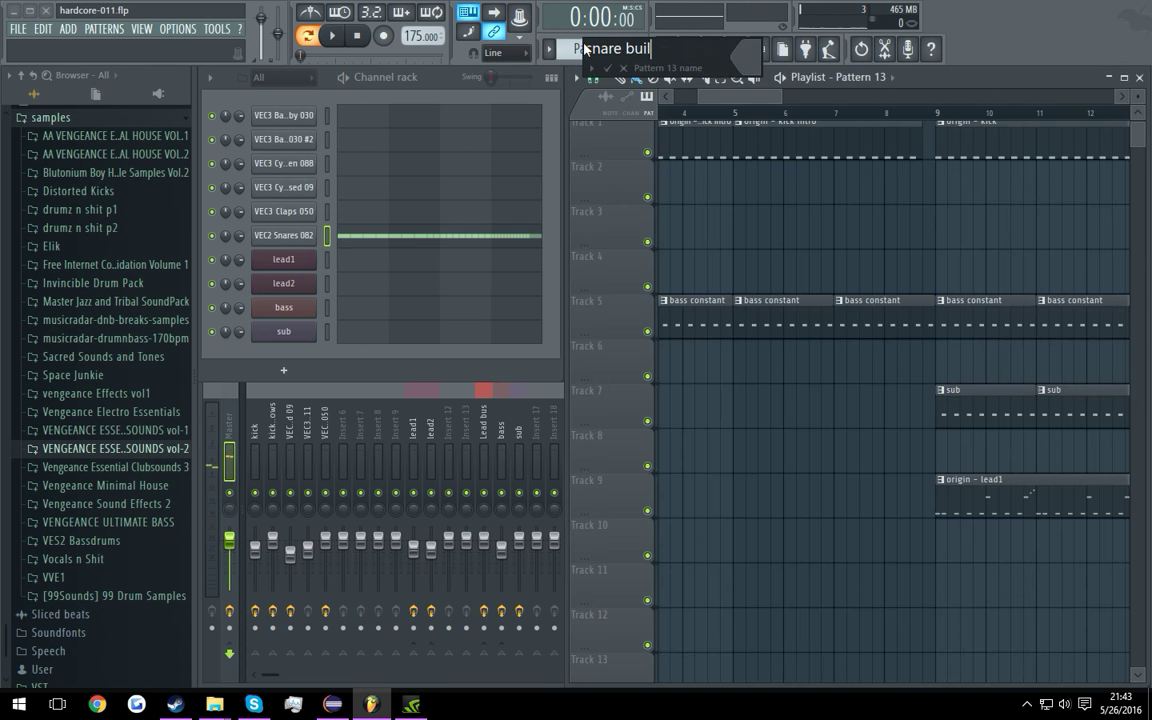
type("d 2")
key("Return")
Step: Place a snare build 2 clip on Track 4 at bar 5 of the playlist and play the song
left_click(748, 268)
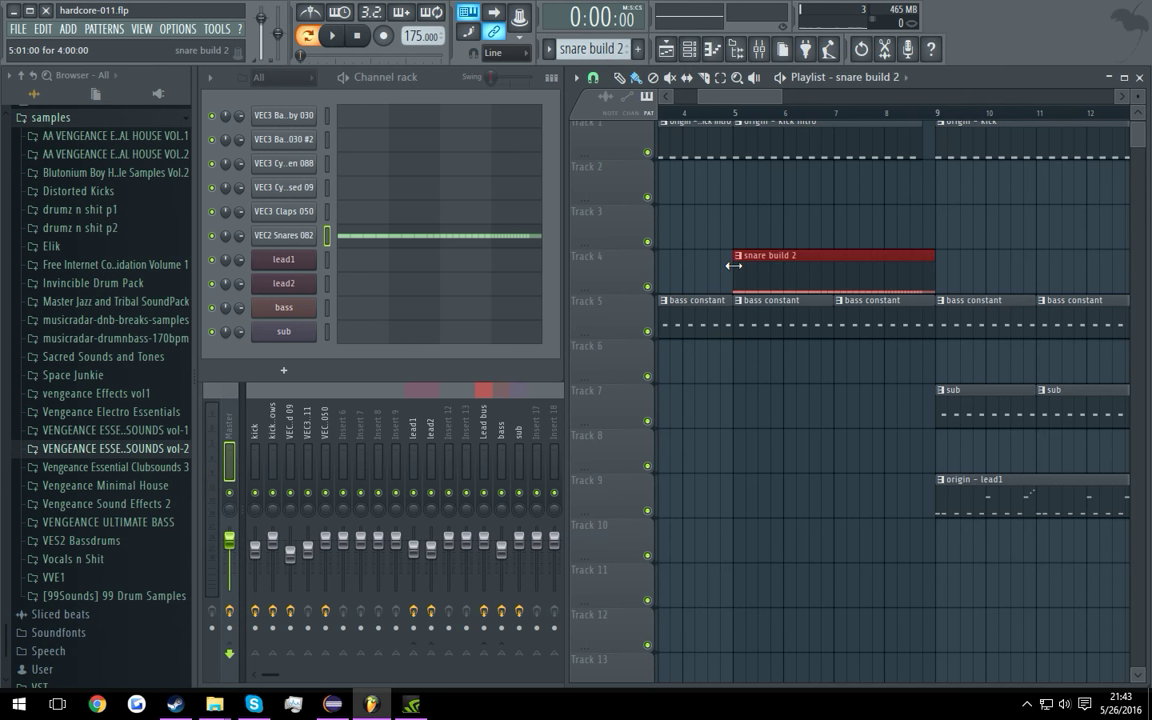
scroll(689, 133, "left", 3)
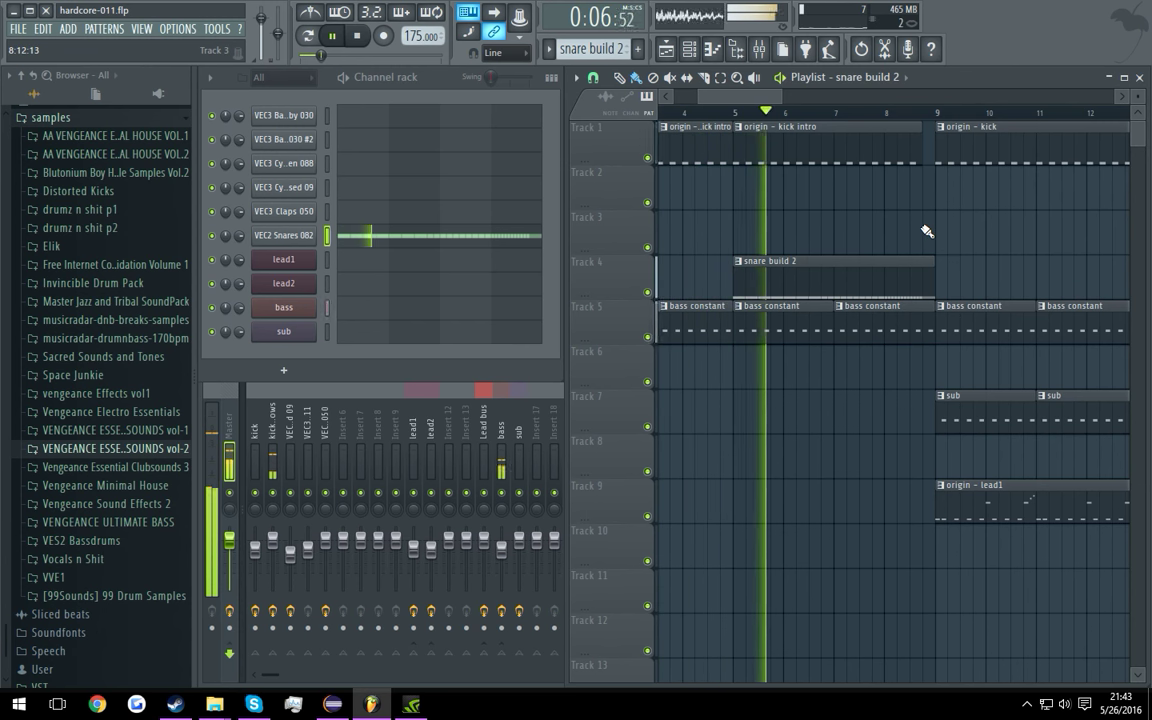
Step: Route the selected VEC2 Snares 082 channel to mixer track Insert 6
right_click(350, 431)
mouse_move(446, 452)
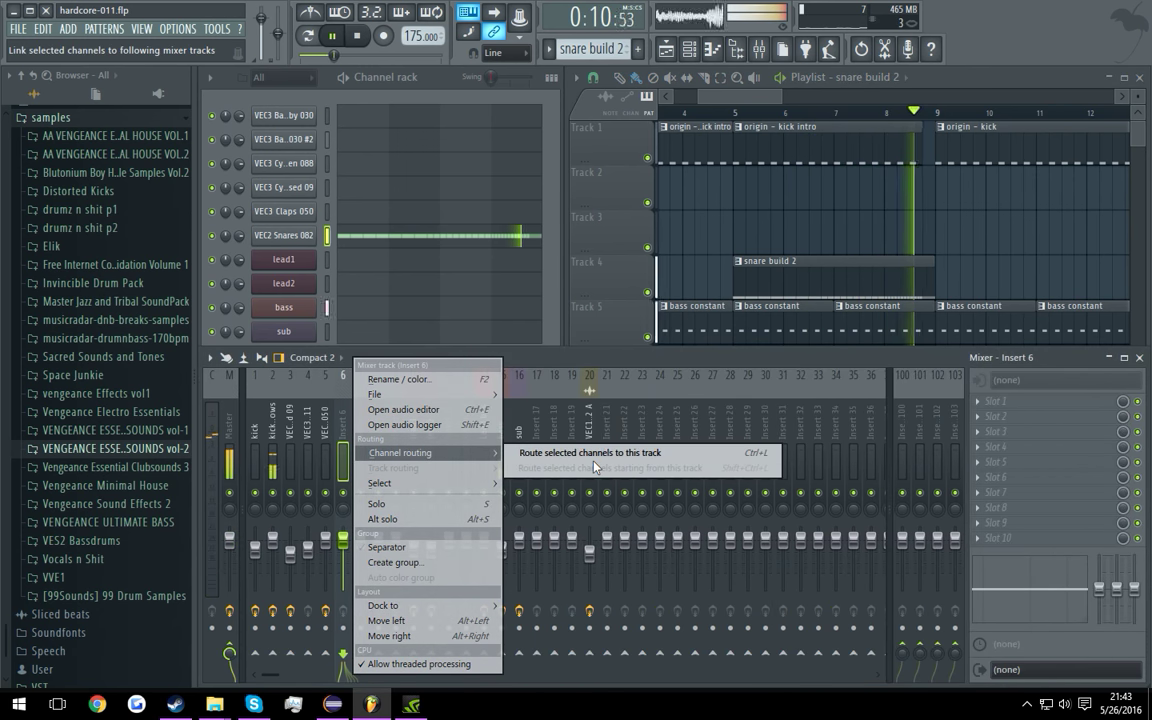
left_click(600, 457)
right_click(1018, 256)
left_click_drag(1018, 253, 869, 245)
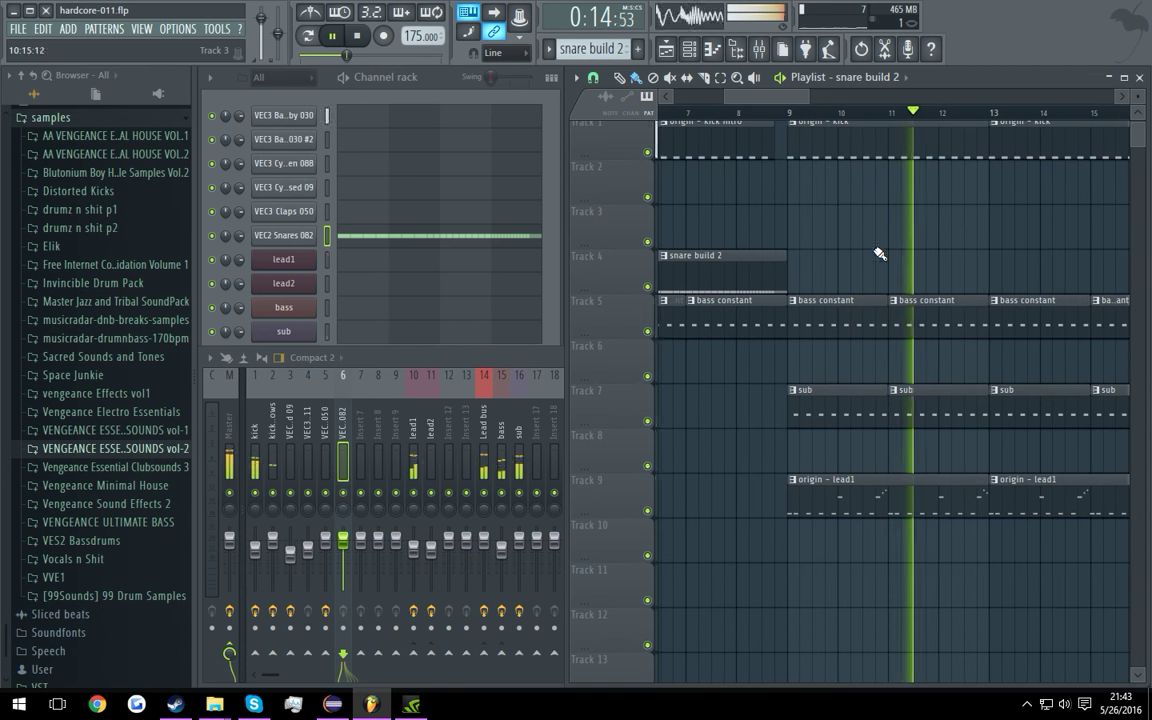
left_click_drag(863, 245, 899, 241)
scroll(903, 248, "down", 2)
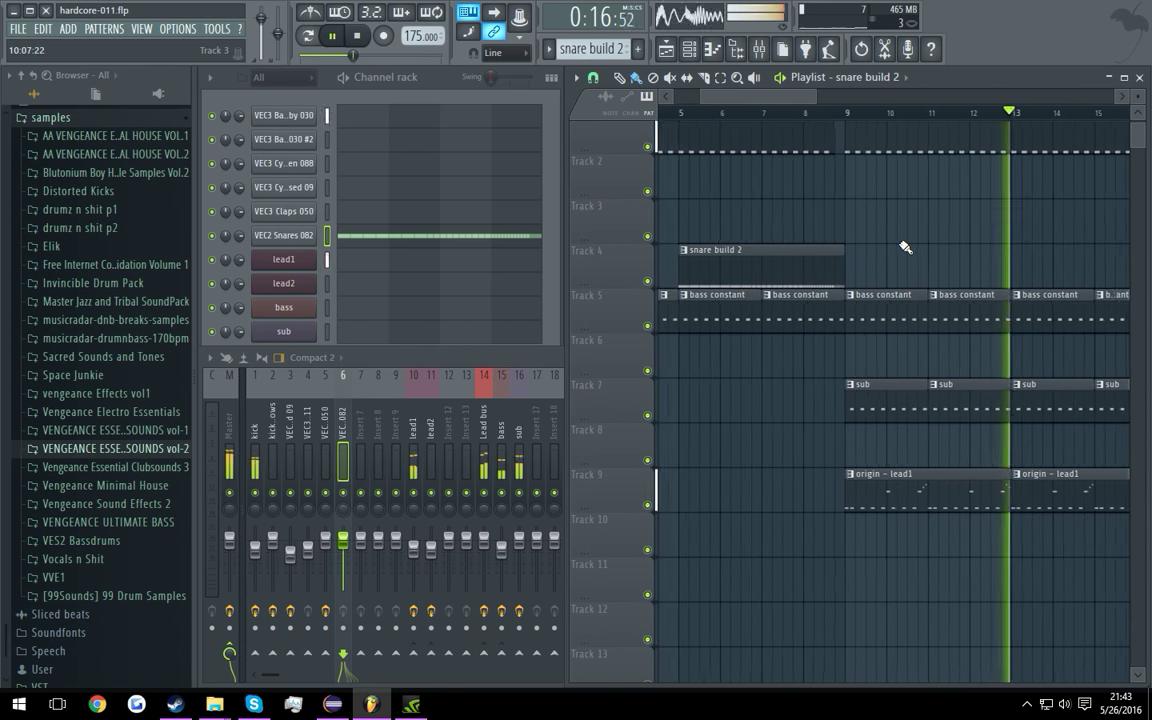